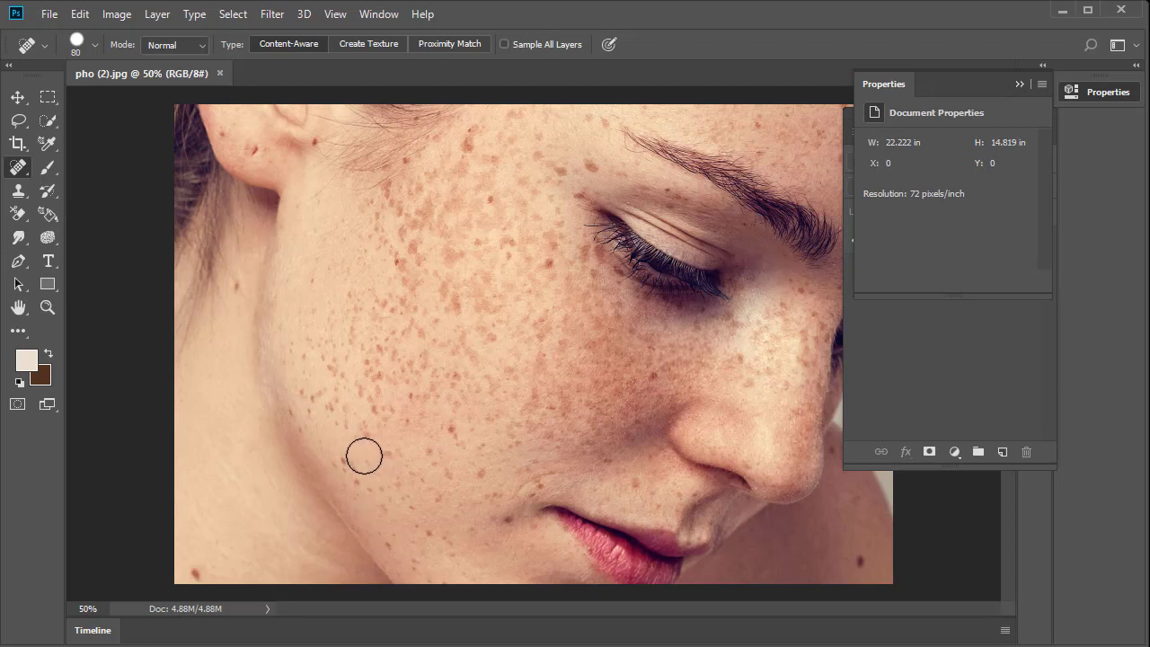
Step: Duplicate the Background layer and make a copy of the Blue channel
{"action": "left_click", "coordinate": [918, 369]}
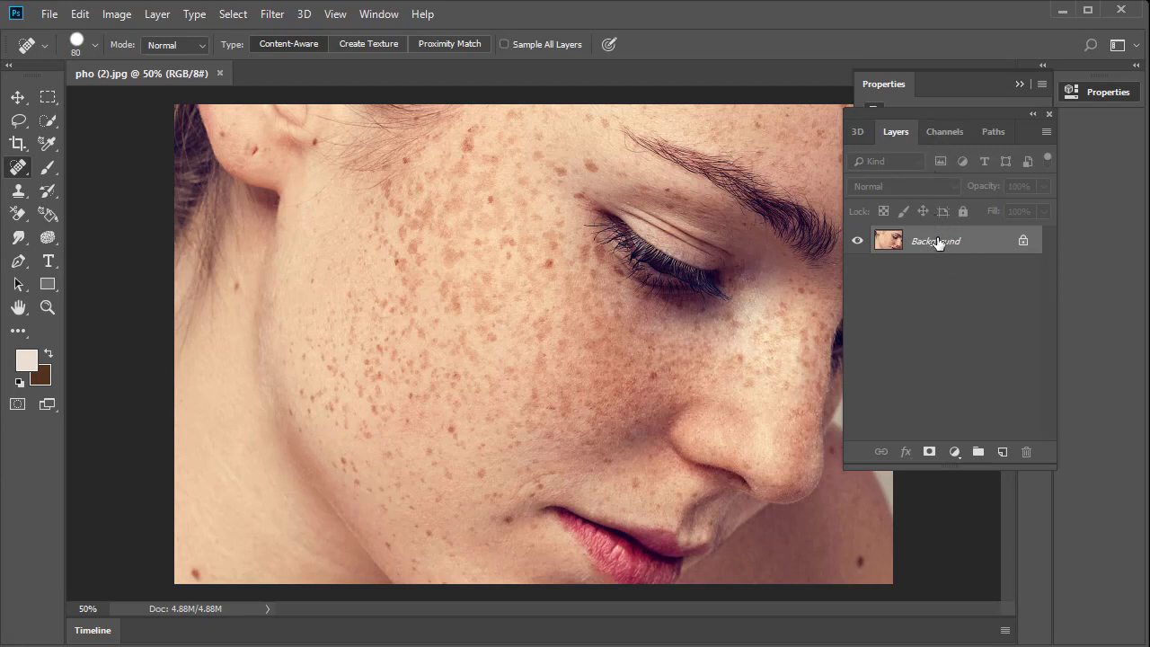
{"action": "left_click_drag", "start_coordinate": [937, 243], "coordinate": [1004, 450]}
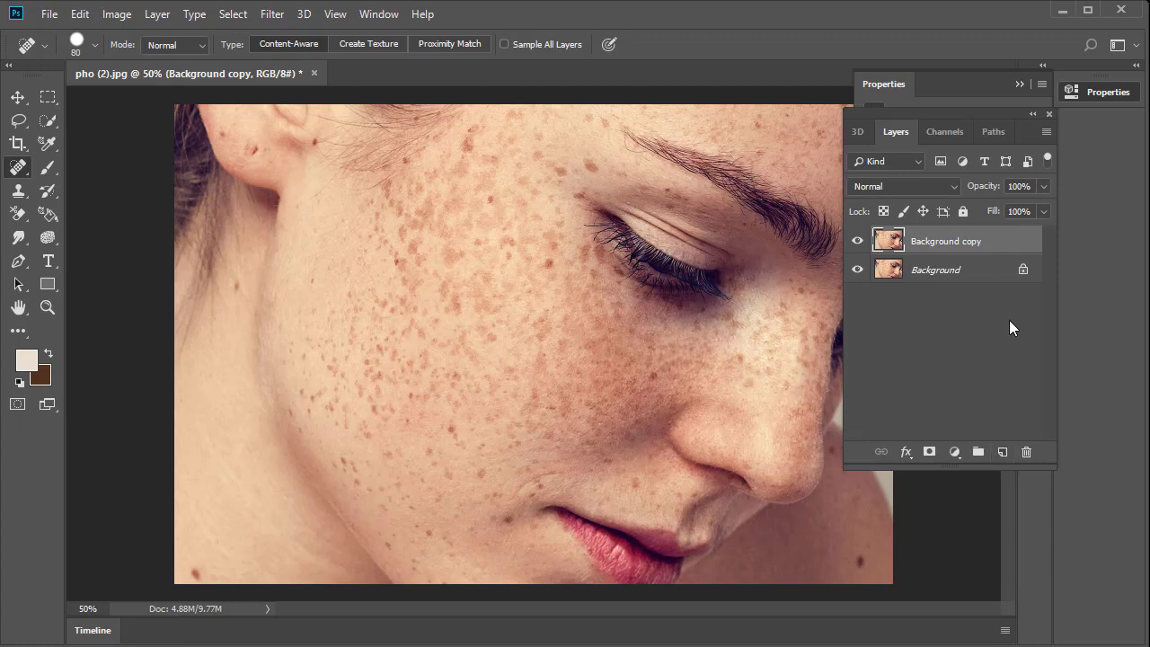
{"action": "left_click", "coordinate": [945, 133]}
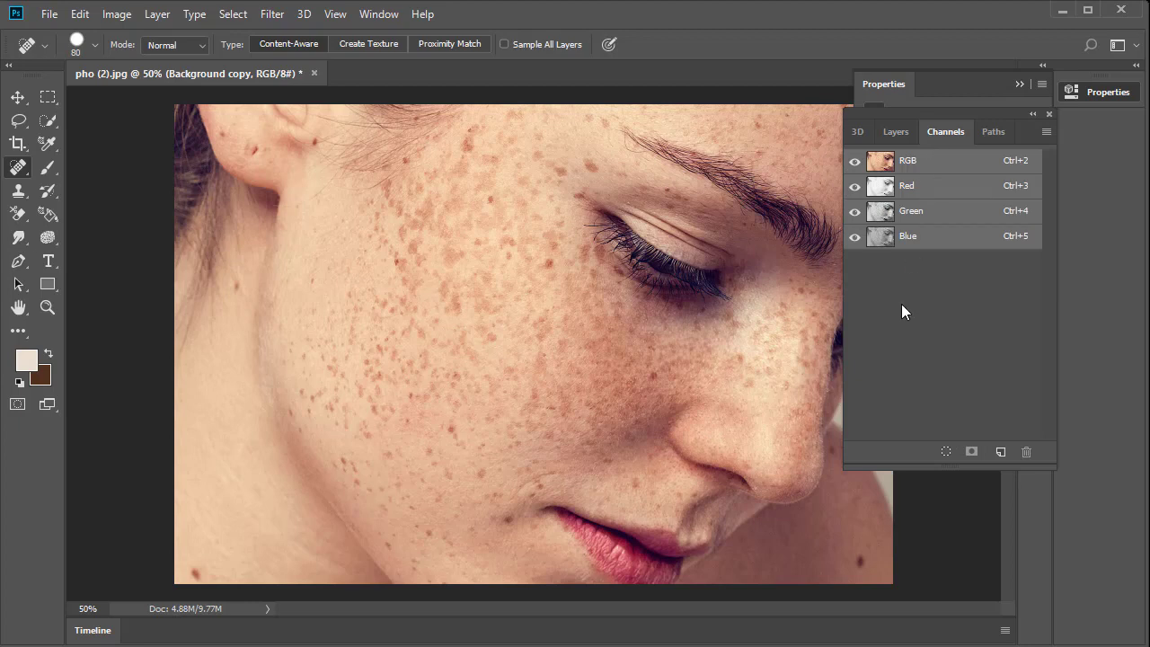
{"action": "left_click", "coordinate": [940, 244]}
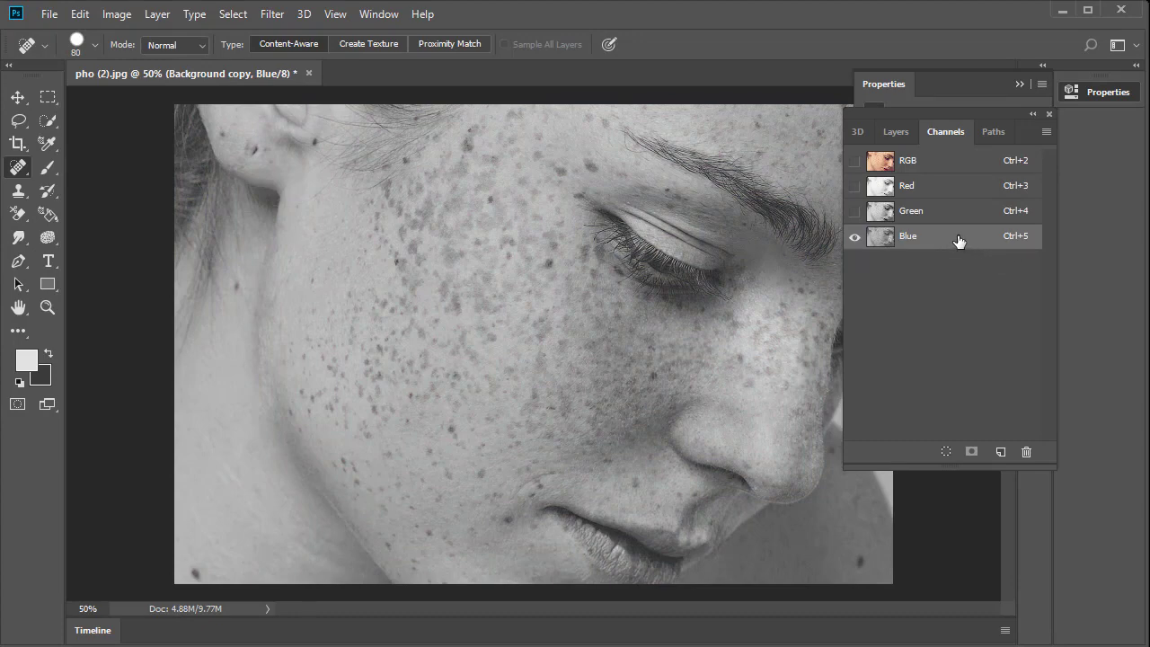
{"action": "left_click_drag", "start_coordinate": [959, 241], "coordinate": [1004, 451]}
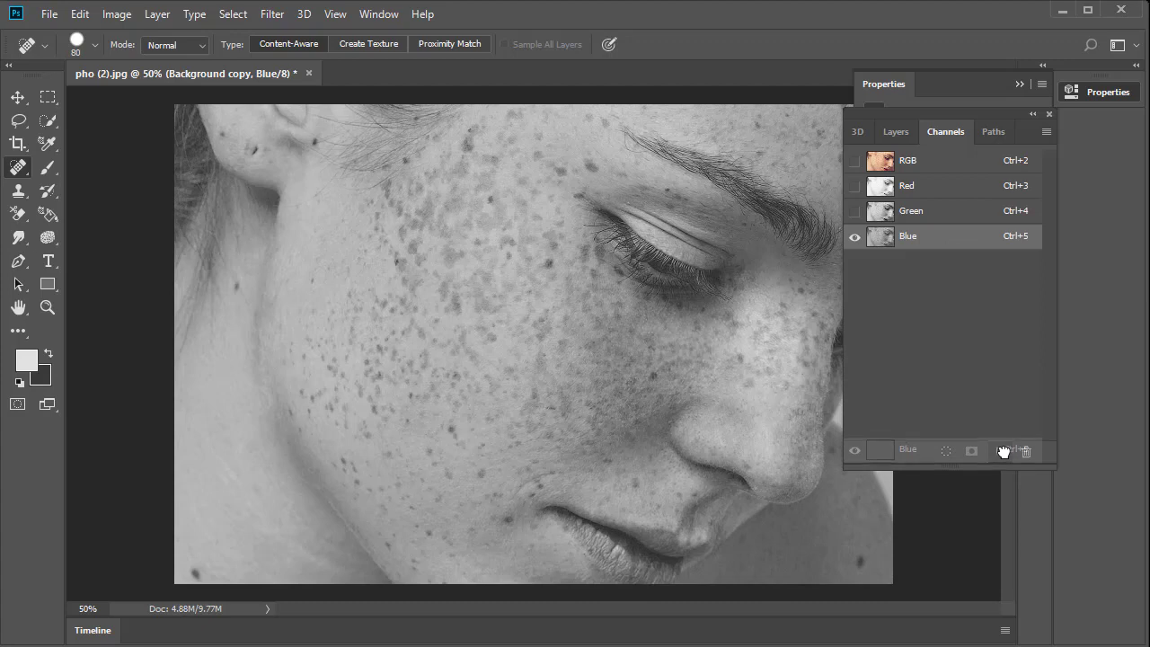
{"action": "left_click_drag", "start_coordinate": [1001, 452], "coordinate": [1001, 452]}
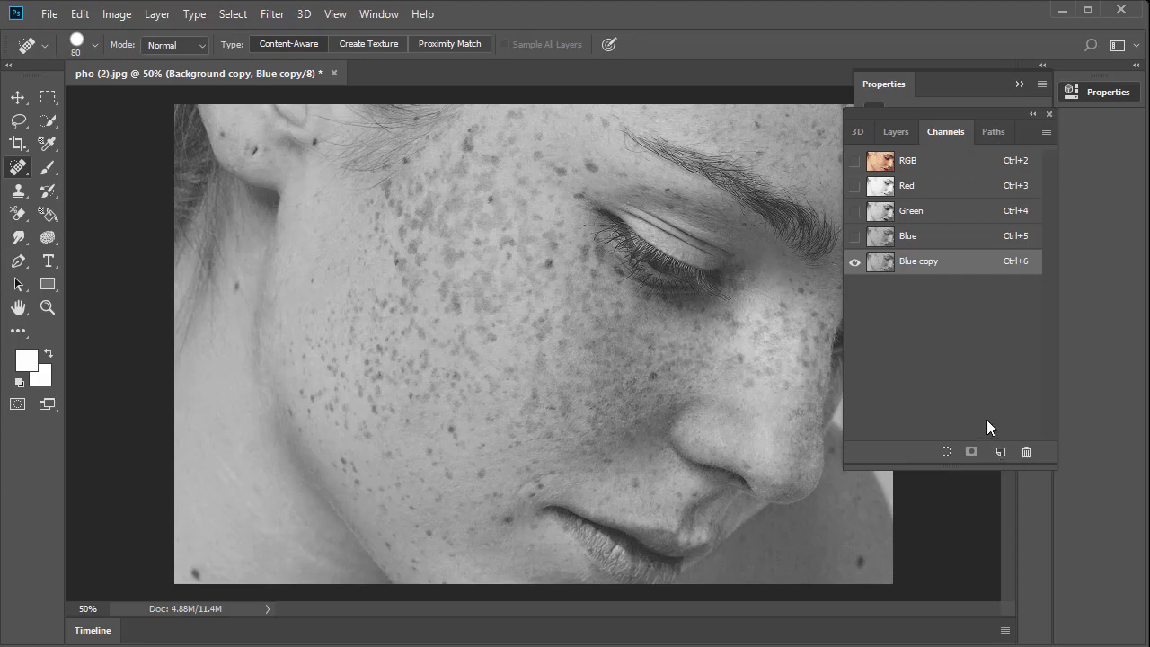
Step: Apply a High Pass filter with a 50-pixel radius to the Blue copy channel
{"action": "left_click", "coordinate": [274, 14]}
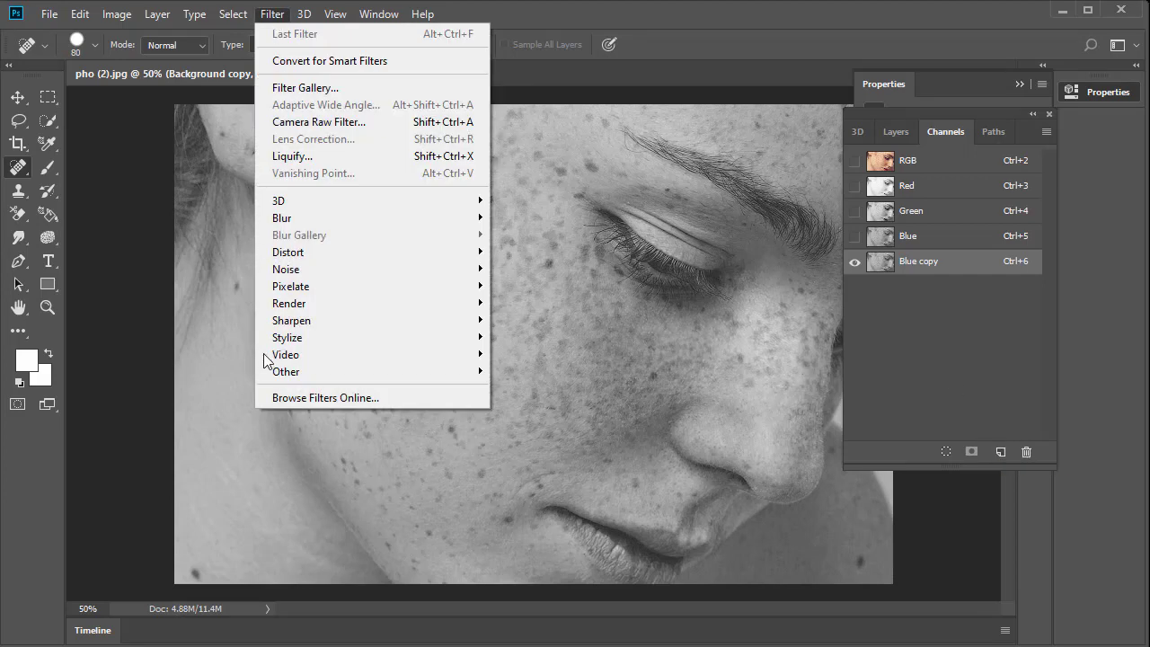
{"action": "mouse_move", "coordinate": [281, 376]}
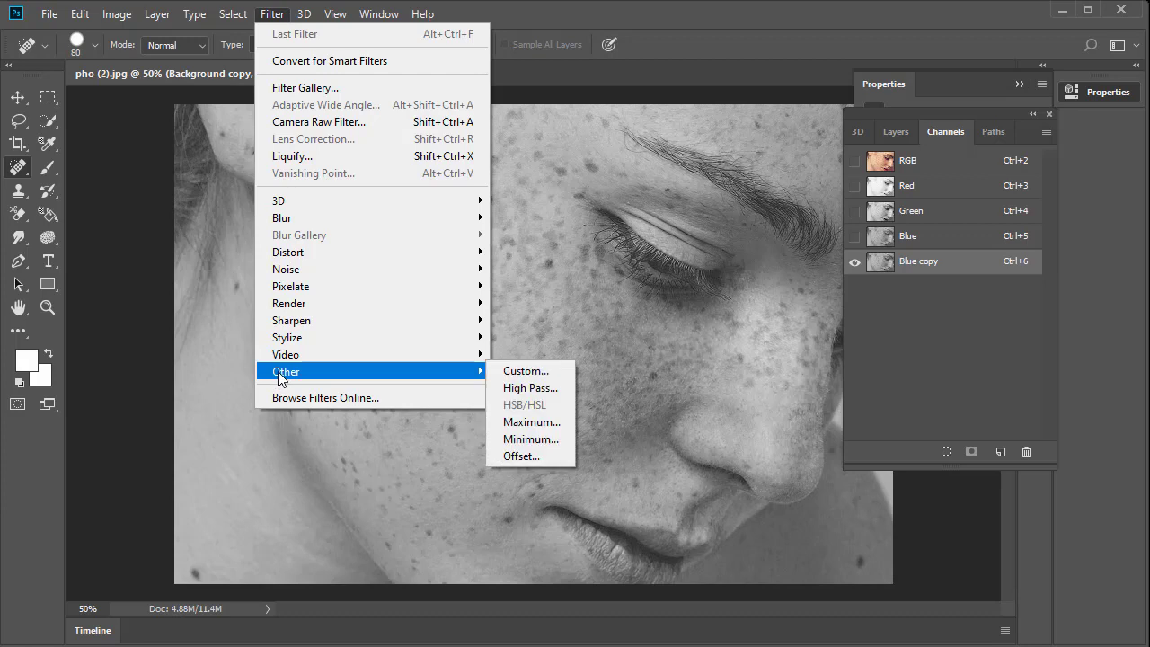
{"action": "left_click", "coordinate": [528, 389]}
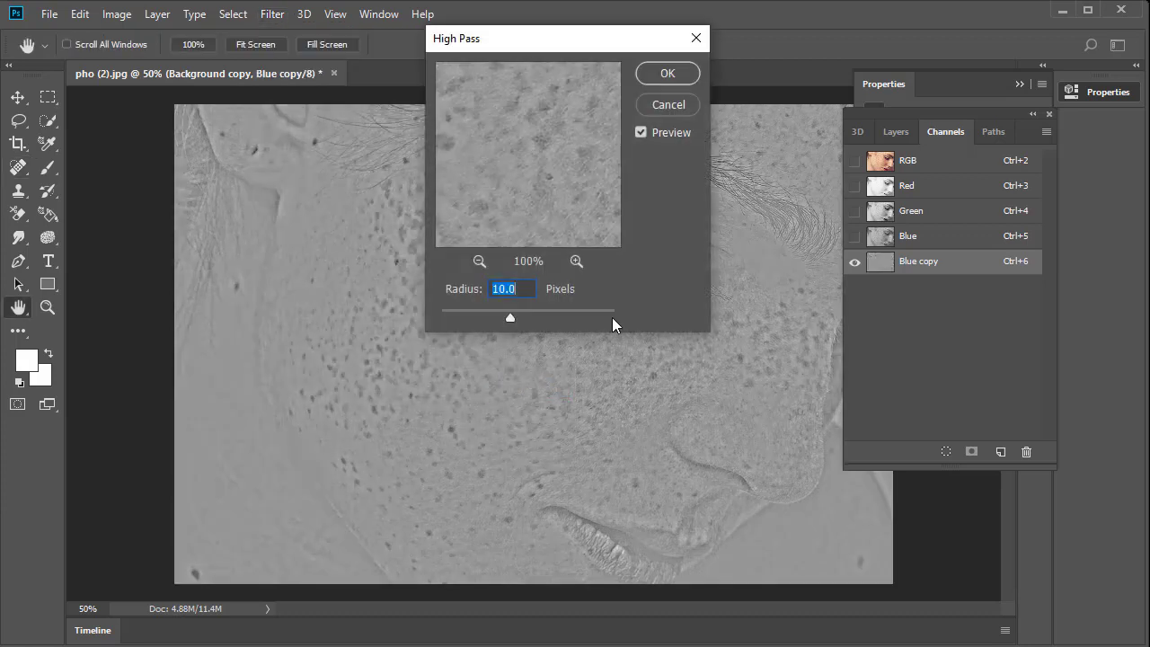
{"action": "type", "text": "50"}
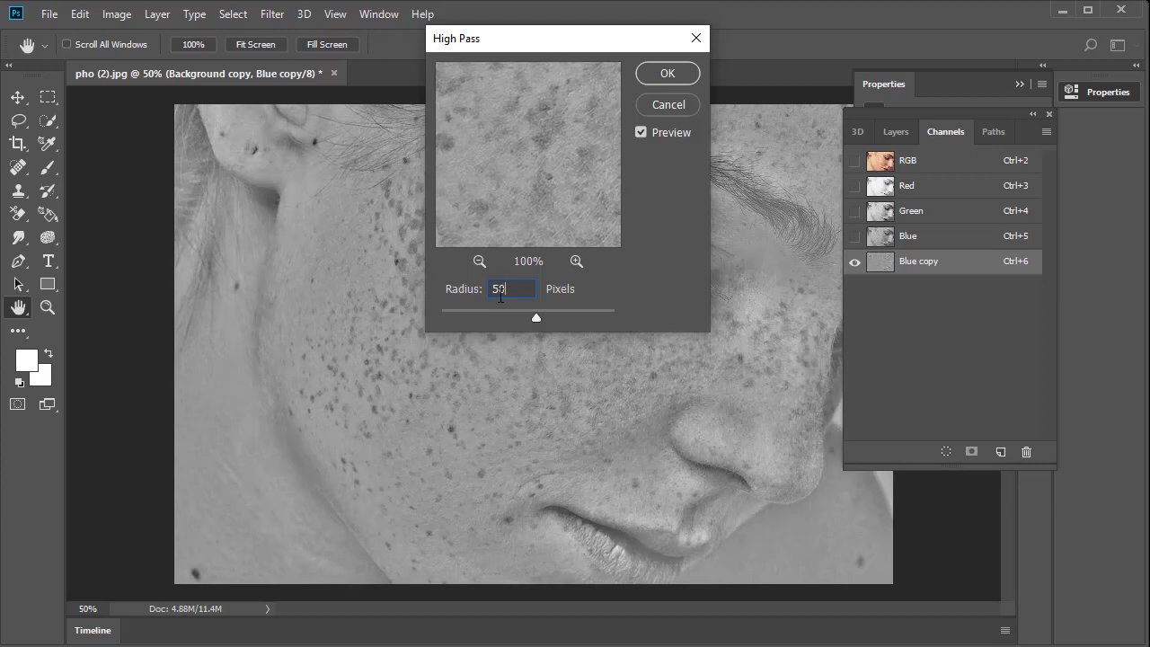
{"action": "left_click", "coordinate": [668, 73]}
{"action": "key", "text": "j"}
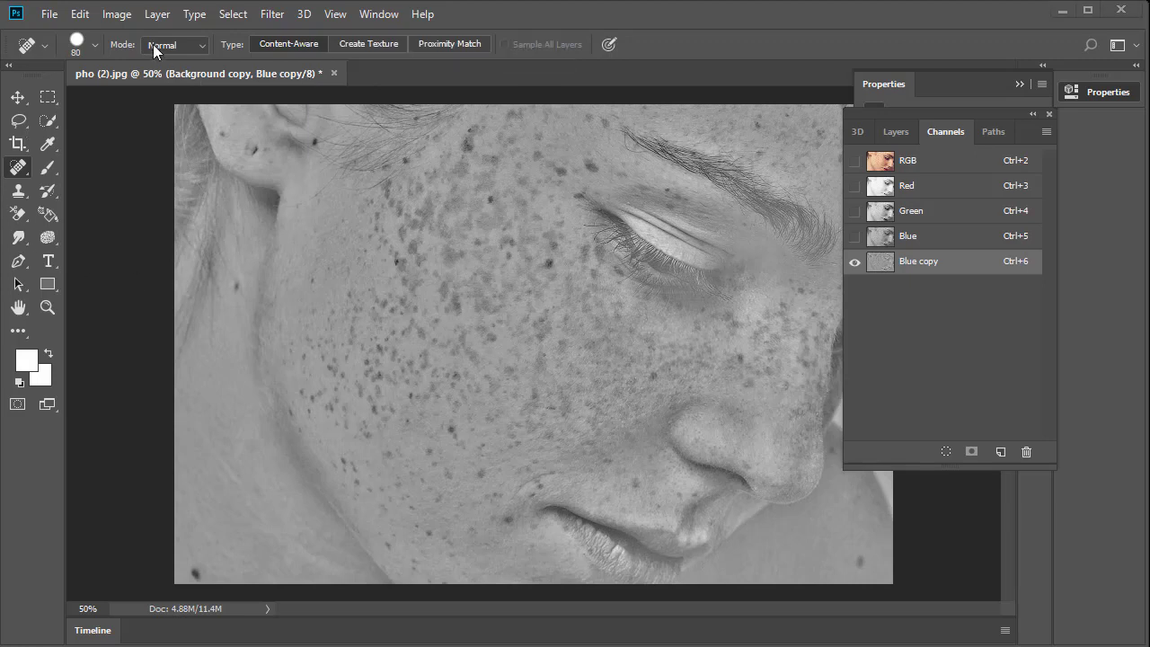
Step: Blend the Blue copy channel with itself through Calculations, using Hard Light at 100% opacity and a new channel as the result
{"action": "left_click", "coordinate": [118, 14]}
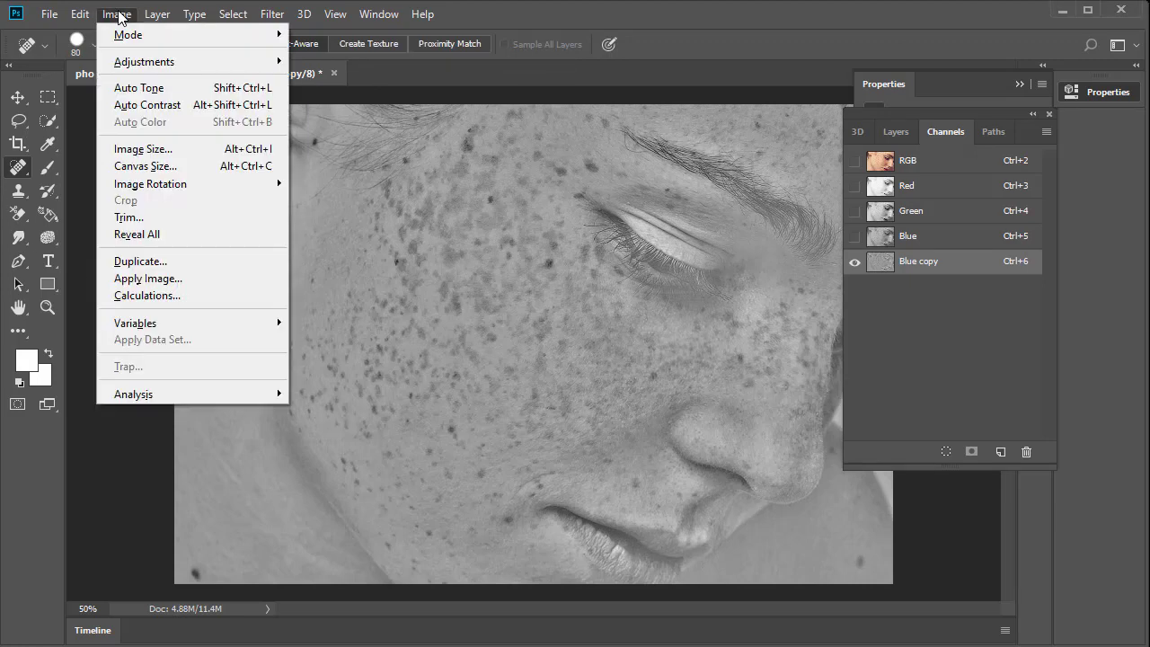
{"action": "left_click", "coordinate": [149, 296]}
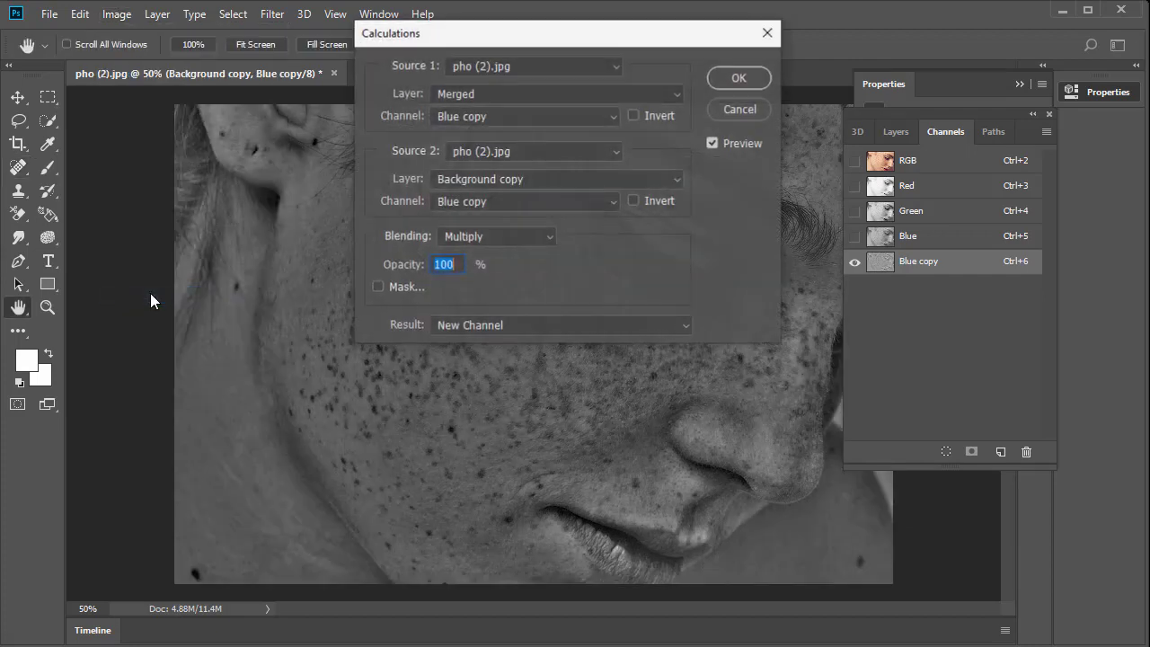
{"action": "left_click", "coordinate": [536, 236]}
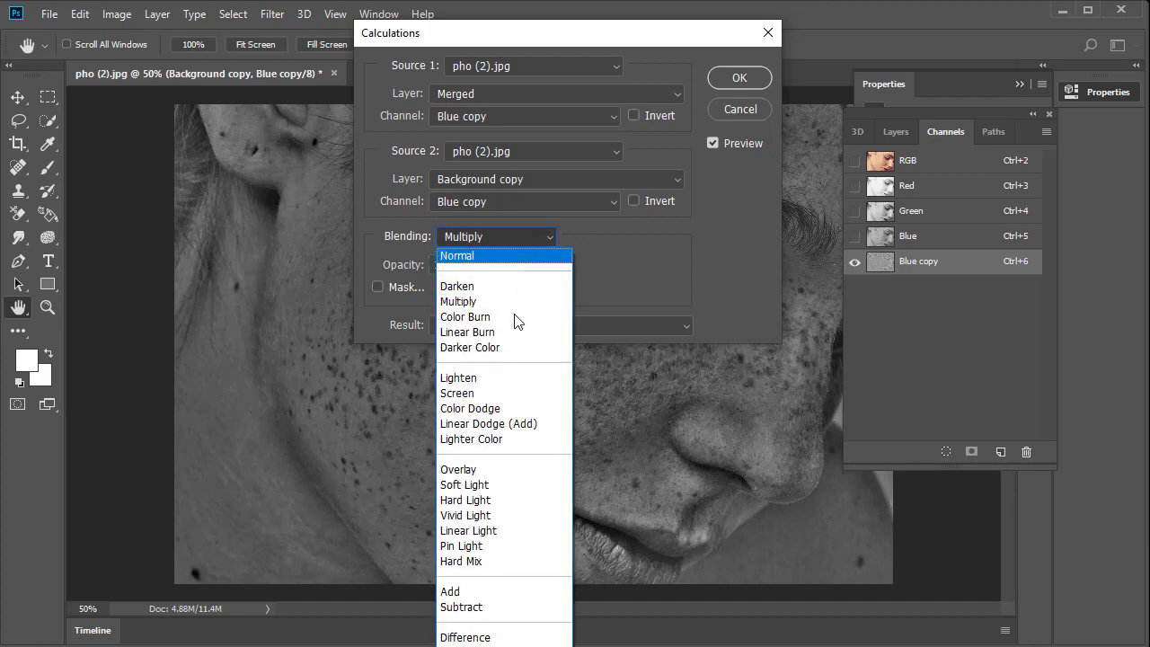
{"action": "left_click", "coordinate": [475, 500]}
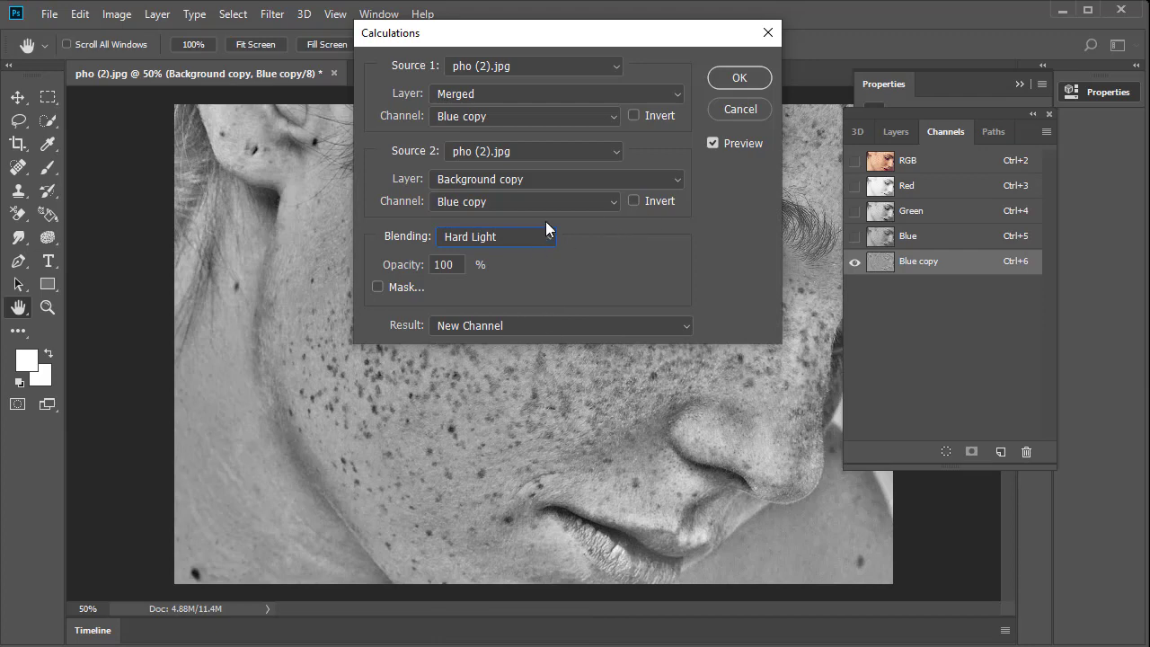
{"action": "left_click", "coordinate": [740, 78]}
{"action": "key", "text": "j"}
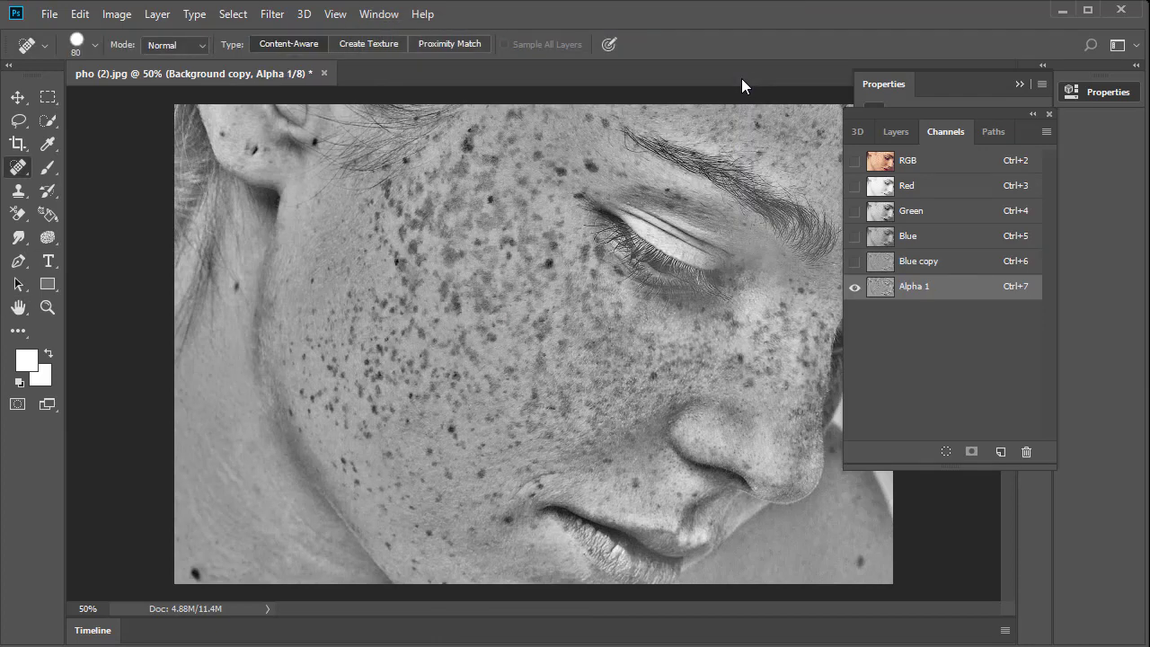
Step: Run Calculations on the Alpha 1 channel with Hard Light blending at 100% opacity, outputting a new channel
{"action": "left_click", "coordinate": [117, 18]}
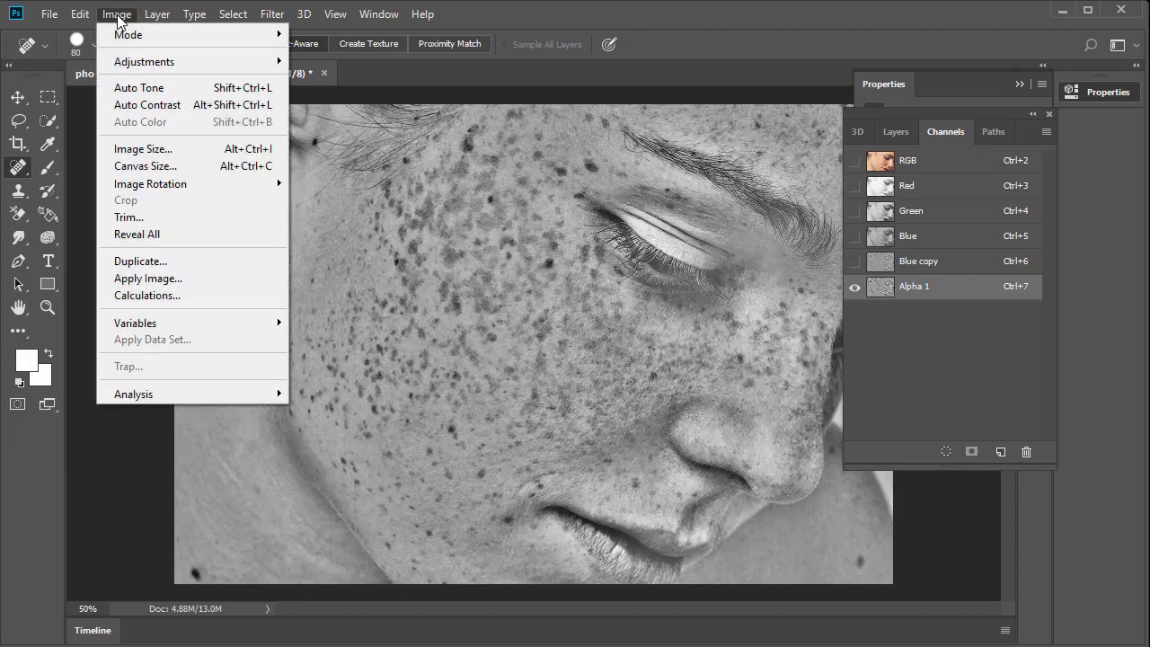
{"action": "left_click", "coordinate": [163, 296]}
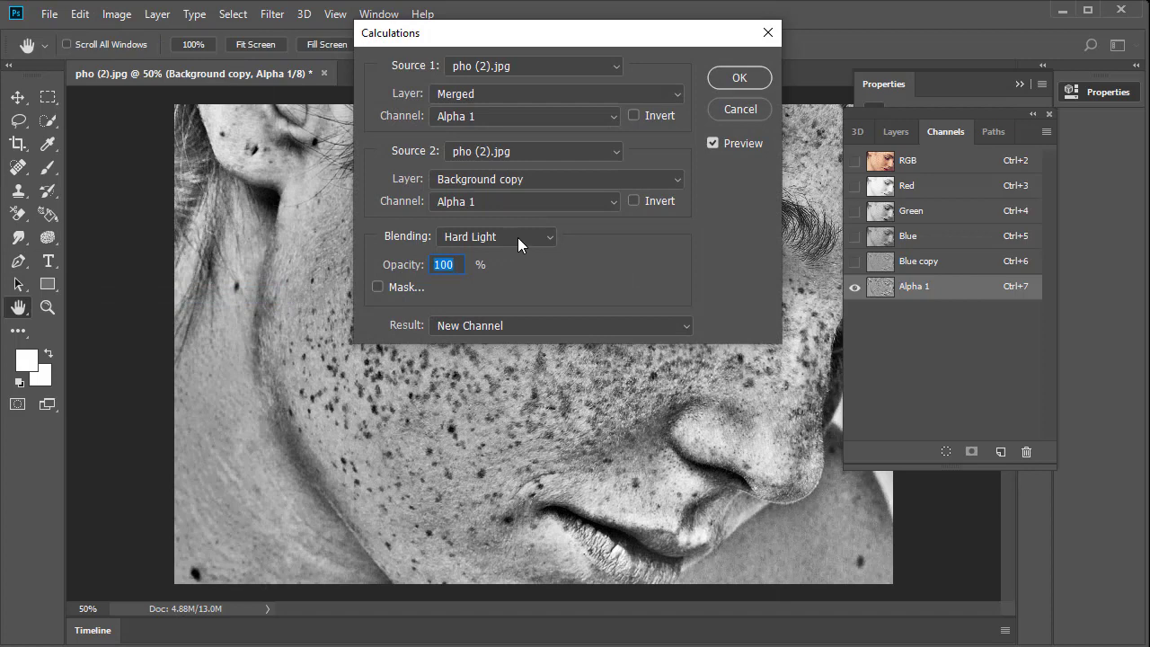
{"action": "left_click", "coordinate": [740, 78]}
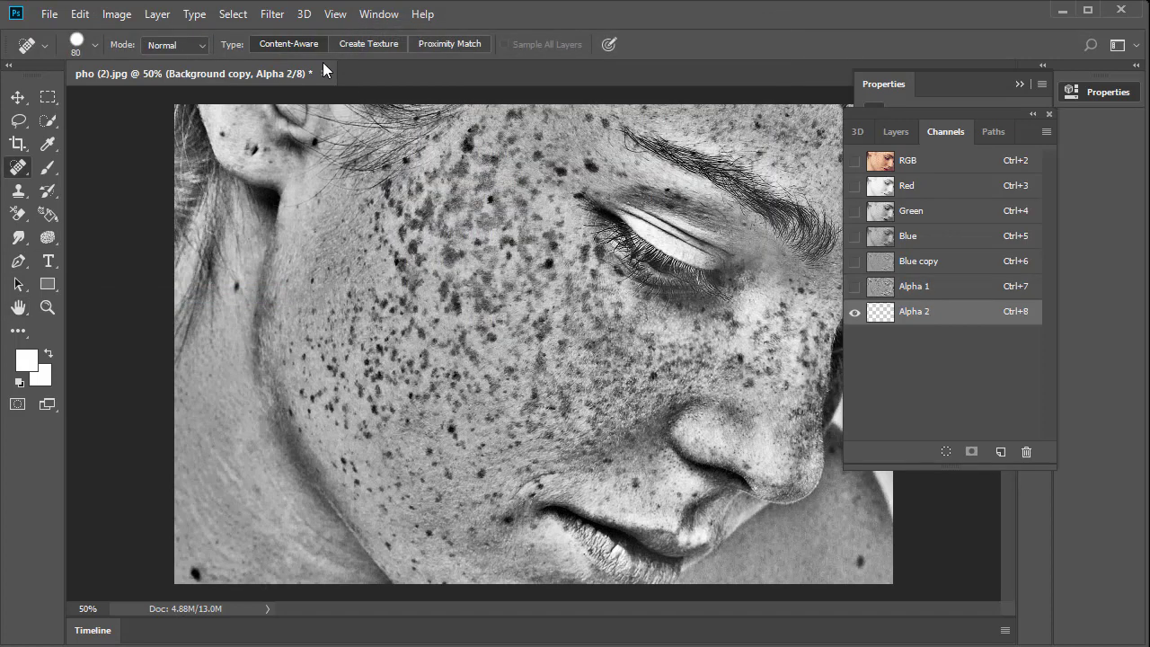
Step: Repeat the Hard Light Calculations at 100% opacity on the Alpha 2 channel to create another higher-contrast channel
{"action": "left_click", "coordinate": [122, 18]}
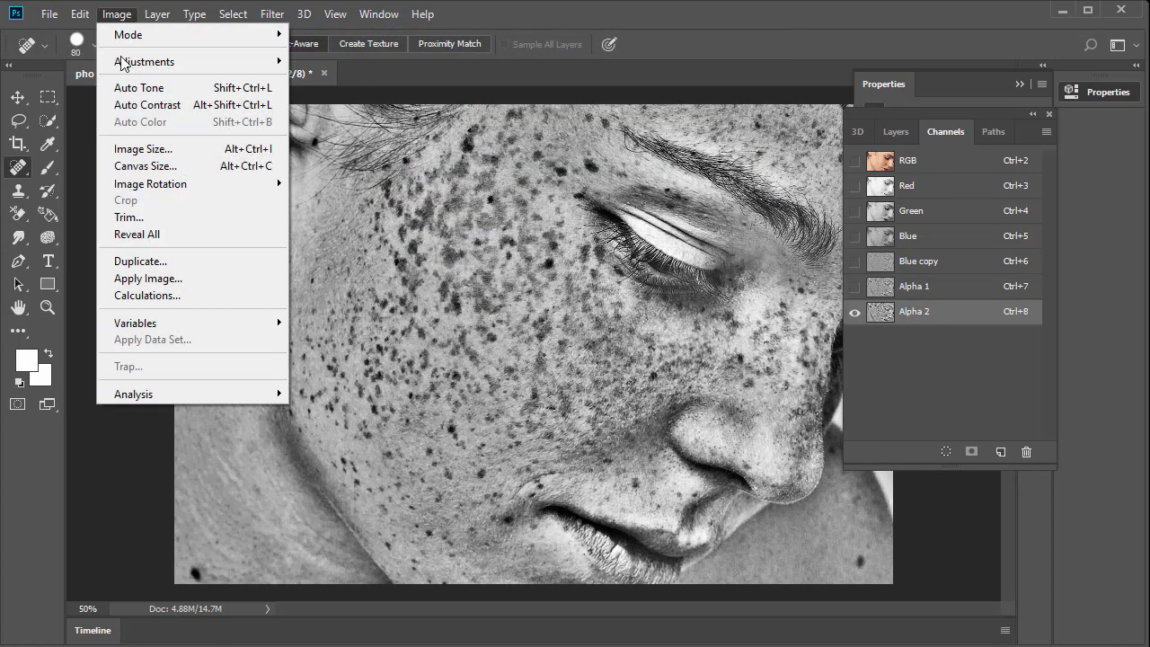
{"action": "left_click", "coordinate": [162, 296]}
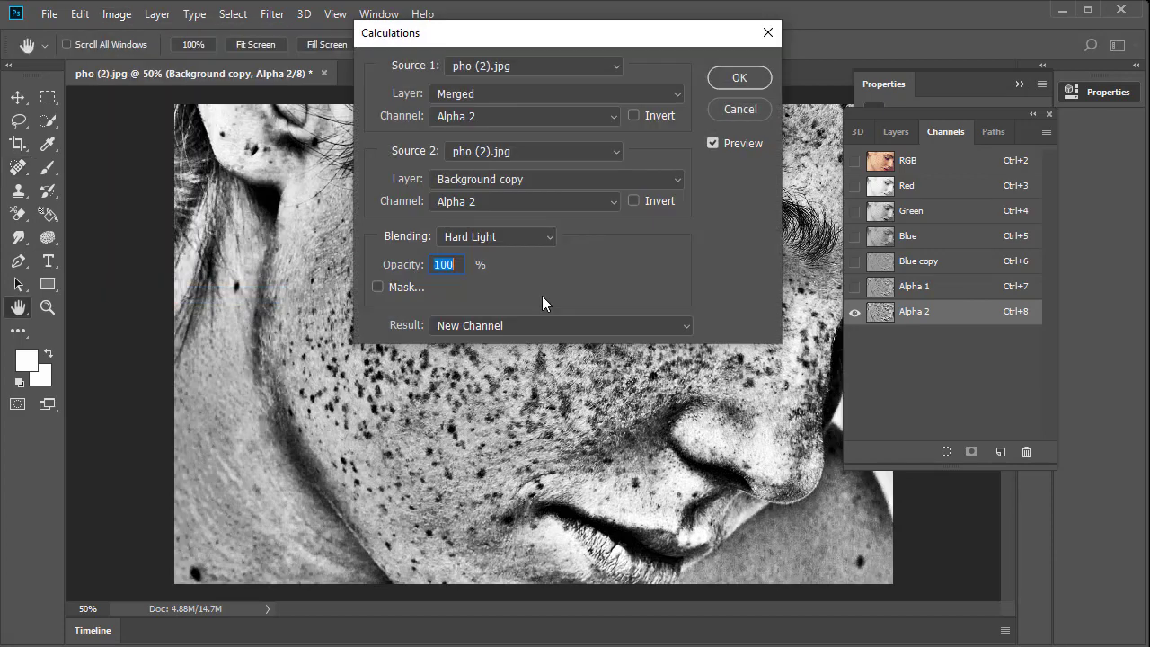
{"action": "left_click", "coordinate": [513, 234]}
{"action": "left_click", "coordinate": [532, 230]}
{"action": "left_click", "coordinate": [746, 77]}
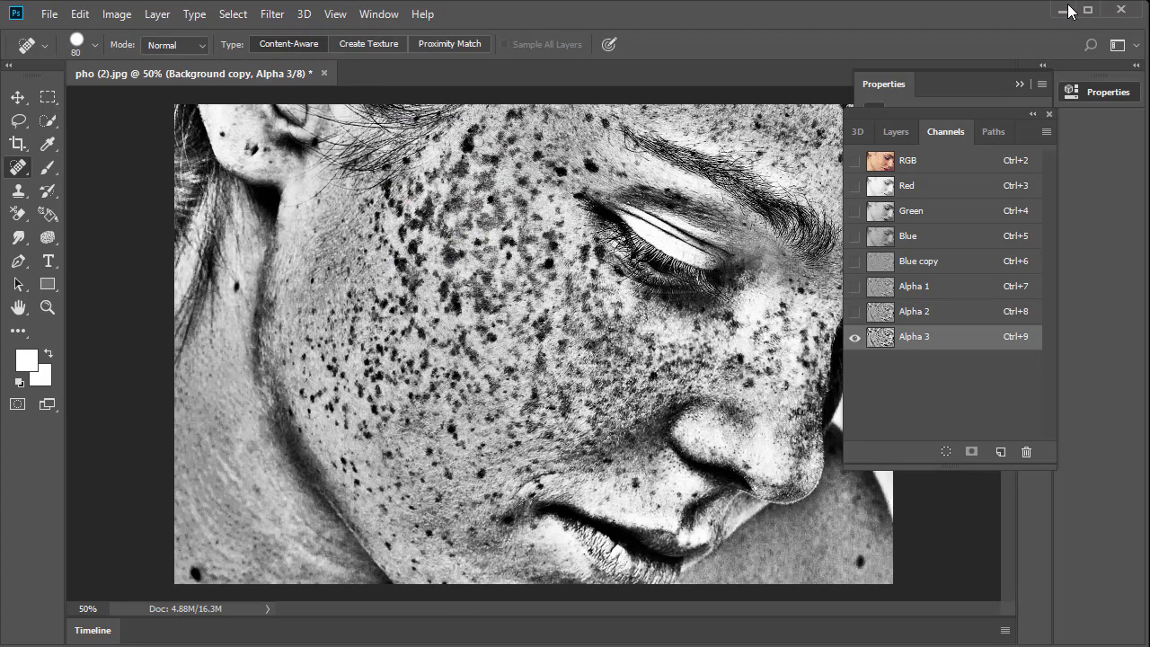
Step: Paint white with a soft 300 px brush over the hair, ear, neck, shoulder, background and mouth area in the Alpha 3 channel
{"action": "key", "text": "b"}
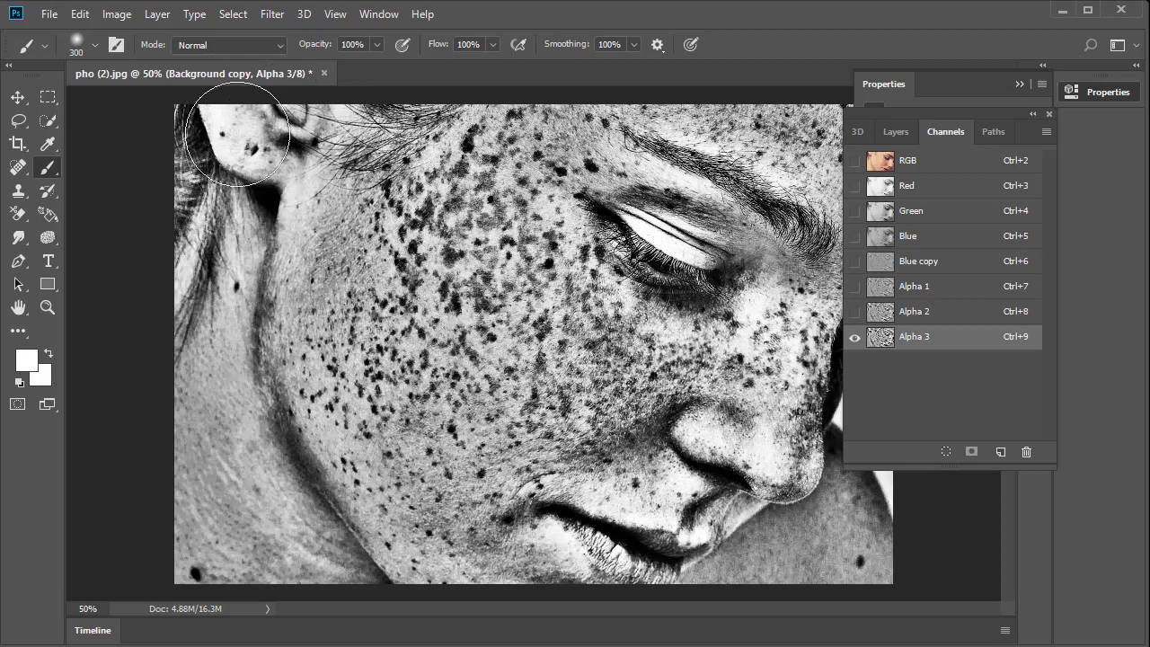
{"action": "mouse_move", "coordinate": [238, 133]}
{"action": "left_mouse_down"}
{"action": "mouse_move", "coordinate": [201, 144]}
{"action": "mouse_move", "coordinate": [235, 126]}
{"action": "mouse_move", "coordinate": [171, 236]}
{"action": "mouse_move", "coordinate": [154, 342]}
{"action": "mouse_move", "coordinate": [164, 309]}
{"action": "mouse_move", "coordinate": [180, 421]}
{"action": "mouse_move", "coordinate": [224, 475]}
{"action": "mouse_move", "coordinate": [211, 446]}
{"action": "mouse_move", "coordinate": [269, 552]}
{"action": "mouse_move", "coordinate": [219, 514]}
{"action": "mouse_move", "coordinate": [236, 545]}
{"action": "mouse_move", "coordinate": [308, 570]}
{"action": "mouse_move", "coordinate": [240, 518]}
{"action": "mouse_move", "coordinate": [210, 351]}
{"action": "mouse_move", "coordinate": [213, 226]}
{"action": "mouse_move", "coordinate": [224, 180]}
{"action": "mouse_move", "coordinate": [213, 235]}
{"action": "mouse_move", "coordinate": [360, 51]}
{"action": "mouse_move", "coordinate": [410, 46]}
{"action": "mouse_move", "coordinate": [372, 64]}
{"action": "mouse_move", "coordinate": [364, 119]}
{"action": "mouse_move", "coordinate": [278, 175]}
{"action": "mouse_move", "coordinate": [206, 278]}
{"action": "mouse_move", "coordinate": [195, 241]}
{"action": "left_mouse_up"}
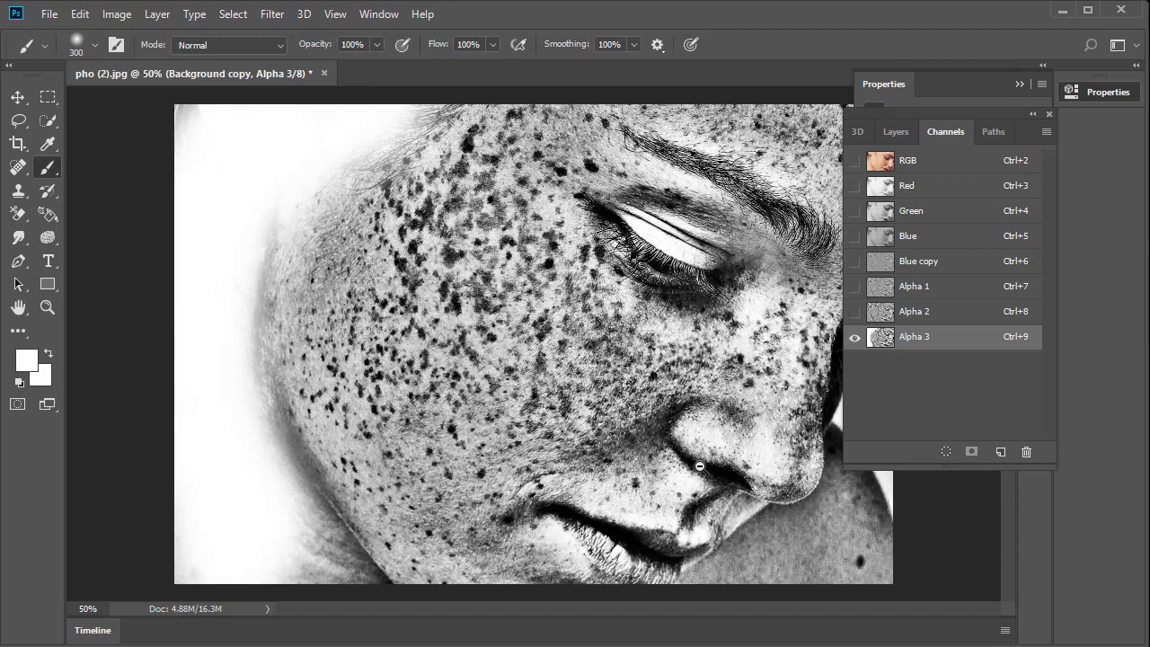
{"action": "key", "text": "ctrl+minus"}
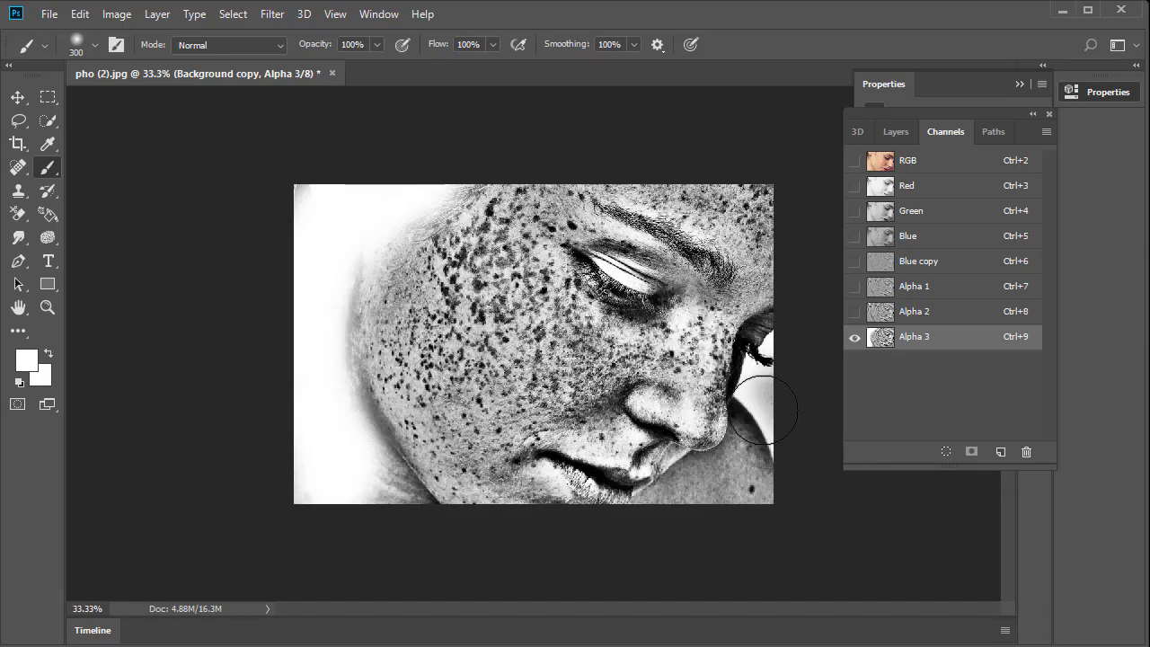
{"action": "mouse_move", "coordinate": [776, 331]}
{"action": "left_mouse_down"}
{"action": "mouse_move", "coordinate": [766, 436]}
{"action": "mouse_move", "coordinate": [726, 515]}
{"action": "mouse_move", "coordinate": [763, 478]}
{"action": "mouse_move", "coordinate": [716, 520]}
{"action": "mouse_move", "coordinate": [737, 491]}
{"action": "mouse_move", "coordinate": [645, 520]}
{"action": "mouse_move", "coordinate": [669, 517]}
{"action": "mouse_move", "coordinate": [607, 501]}
{"action": "mouse_move", "coordinate": [575, 478]}
{"action": "mouse_move", "coordinate": [675, 504]}
{"action": "mouse_move", "coordinate": [641, 505]}
{"action": "mouse_move", "coordinate": [708, 505]}
{"action": "mouse_move", "coordinate": [664, 500]}
{"action": "mouse_move", "coordinate": [693, 486]}
{"action": "mouse_move", "coordinate": [678, 477]}
{"action": "mouse_move", "coordinate": [648, 499]}
{"action": "mouse_move", "coordinate": [634, 488]}
{"action": "mouse_move", "coordinate": [631, 501]}
{"action": "mouse_move", "coordinate": [591, 509]}
{"action": "mouse_move", "coordinate": [688, 503]}
{"action": "left_mouse_up"}
Step: With a 105 px brush at 21% hardness, whiten the nostrils, lips, eyebrow, eye and jaw edge in Alpha 3, and load it as a selection
{"action": "right_click", "coordinate": [694, 451]}
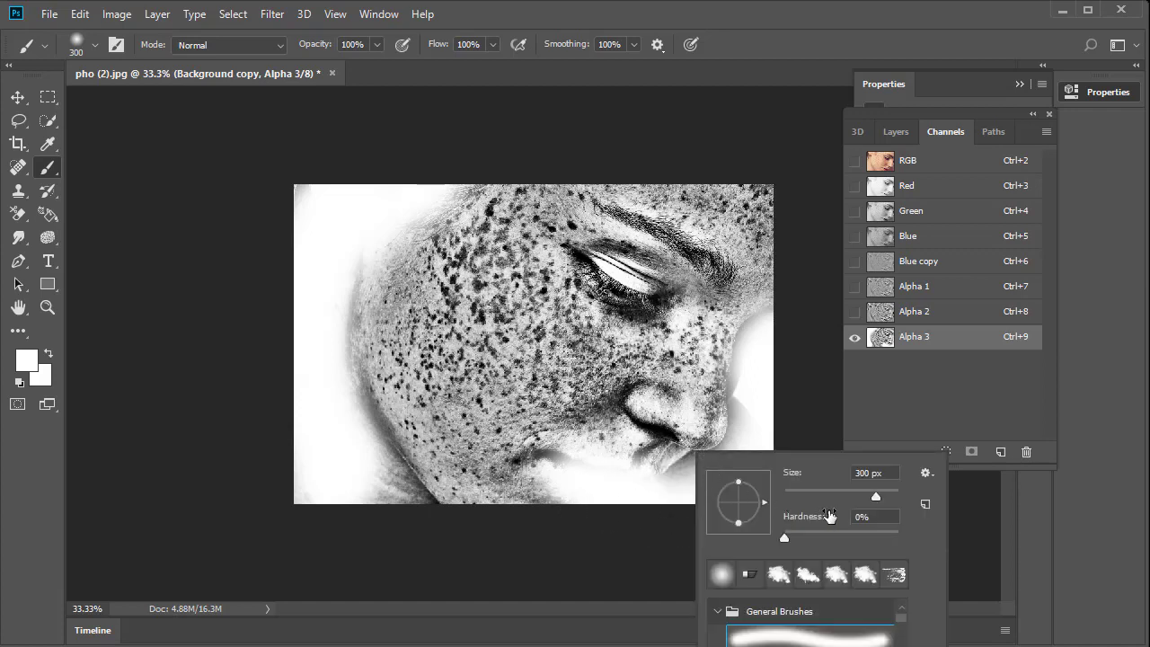
{"action": "left_click_drag", "start_coordinate": [865, 495], "coordinate": [842, 497]}
{"action": "left_click", "coordinate": [796, 536]}
{"action": "left_click", "coordinate": [809, 538]}
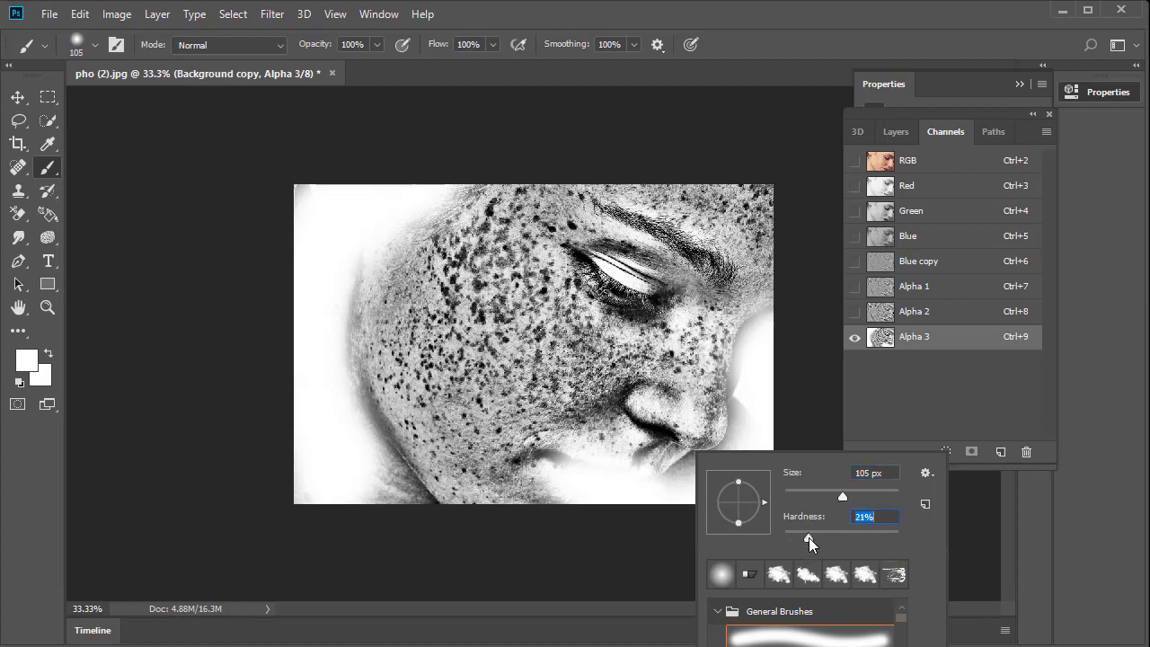
{"action": "left_click", "coordinate": [790, 45]}
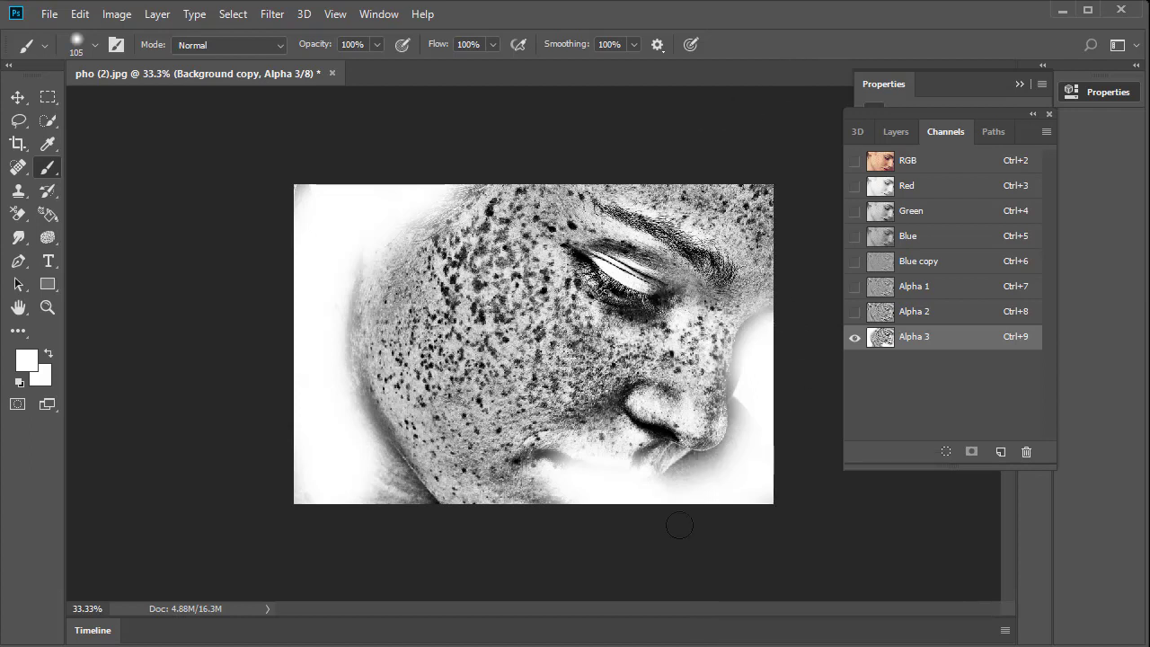
{"action": "mouse_move", "coordinate": [678, 486]}
{"action": "left_mouse_down"}
{"action": "mouse_move", "coordinate": [542, 463]}
{"action": "mouse_move", "coordinate": [669, 457]}
{"action": "mouse_move", "coordinate": [636, 443]}
{"action": "mouse_move", "coordinate": [638, 428]}
{"action": "mouse_move", "coordinate": [727, 462]}
{"action": "mouse_move", "coordinate": [723, 449]}
{"action": "mouse_move", "coordinate": [642, 428]}
{"action": "left_mouse_up"}
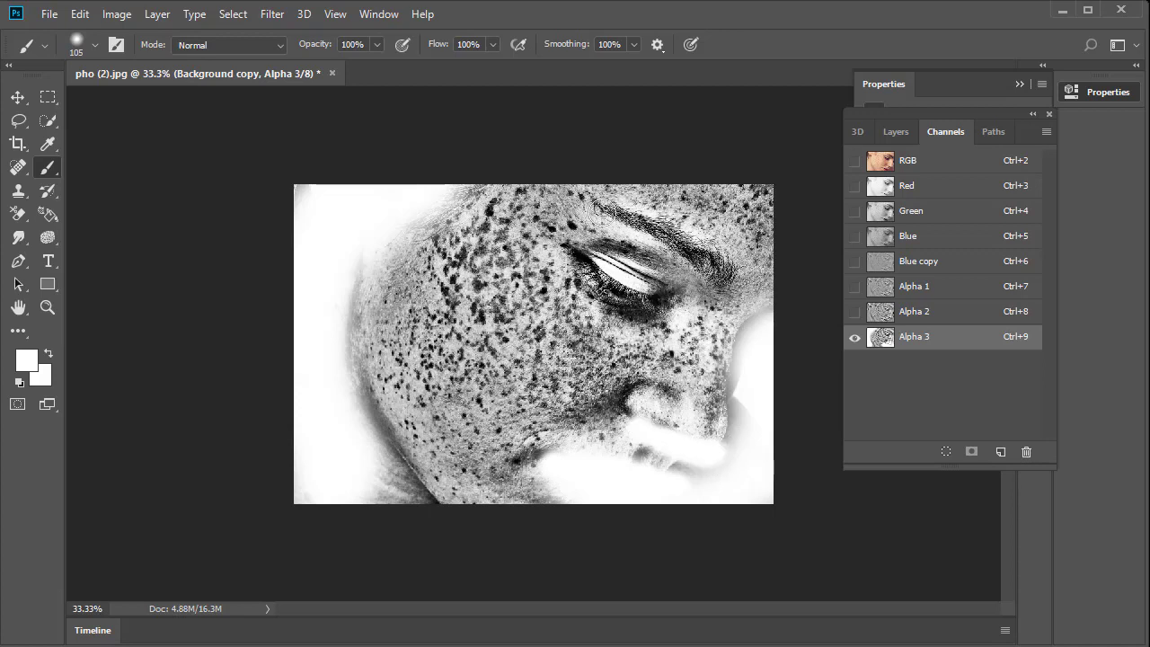
{"action": "mouse_move", "coordinate": [598, 209]}
{"action": "left_mouse_down"}
{"action": "mouse_move", "coordinate": [708, 265]}
{"action": "mouse_move", "coordinate": [731, 294]}
{"action": "mouse_move", "coordinate": [725, 274]}
{"action": "mouse_move", "coordinate": [620, 212]}
{"action": "mouse_move", "coordinate": [681, 235]}
{"action": "mouse_move", "coordinate": [745, 275]}
{"action": "mouse_move", "coordinate": [745, 293]}
{"action": "mouse_move", "coordinate": [738, 304]}
{"action": "mouse_move", "coordinate": [651, 275]}
{"action": "mouse_move", "coordinate": [681, 297]}
{"action": "mouse_move", "coordinate": [634, 269]}
{"action": "mouse_move", "coordinate": [577, 267]}
{"action": "mouse_move", "coordinate": [581, 258]}
{"action": "mouse_move", "coordinate": [596, 287]}
{"action": "mouse_move", "coordinate": [661, 311]}
{"action": "mouse_move", "coordinate": [674, 311]}
{"action": "mouse_move", "coordinate": [636, 275]}
{"action": "mouse_move", "coordinate": [655, 250]}
{"action": "mouse_move", "coordinate": [677, 262]}
{"action": "mouse_move", "coordinate": [694, 286]}
{"action": "mouse_move", "coordinate": [626, 244]}
{"action": "mouse_move", "coordinate": [588, 244]}
{"action": "mouse_move", "coordinate": [617, 279]}
{"action": "left_mouse_up"}
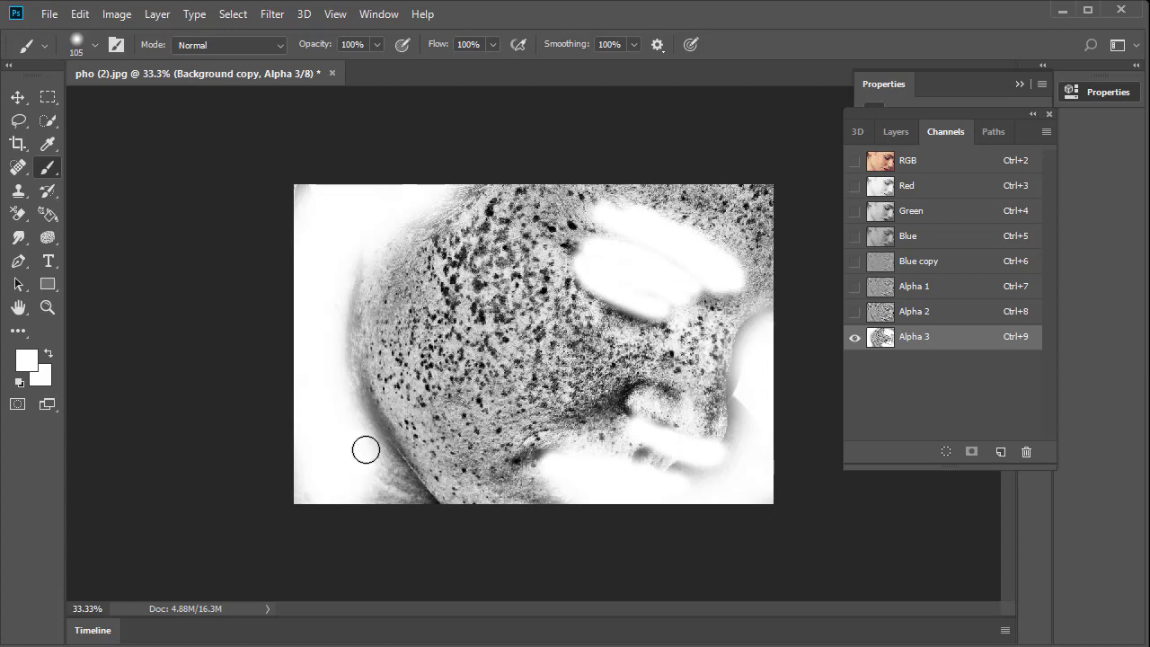
{"action": "mouse_move", "coordinate": [365, 449]}
{"action": "left_mouse_down"}
{"action": "mouse_move", "coordinate": [427, 512]}
{"action": "mouse_move", "coordinate": [336, 486]}
{"action": "mouse_move", "coordinate": [416, 531]}
{"action": "mouse_move", "coordinate": [348, 380]}
{"action": "mouse_move", "coordinate": [341, 287]}
{"action": "mouse_move", "coordinate": [355, 238]}
{"action": "left_mouse_up"}
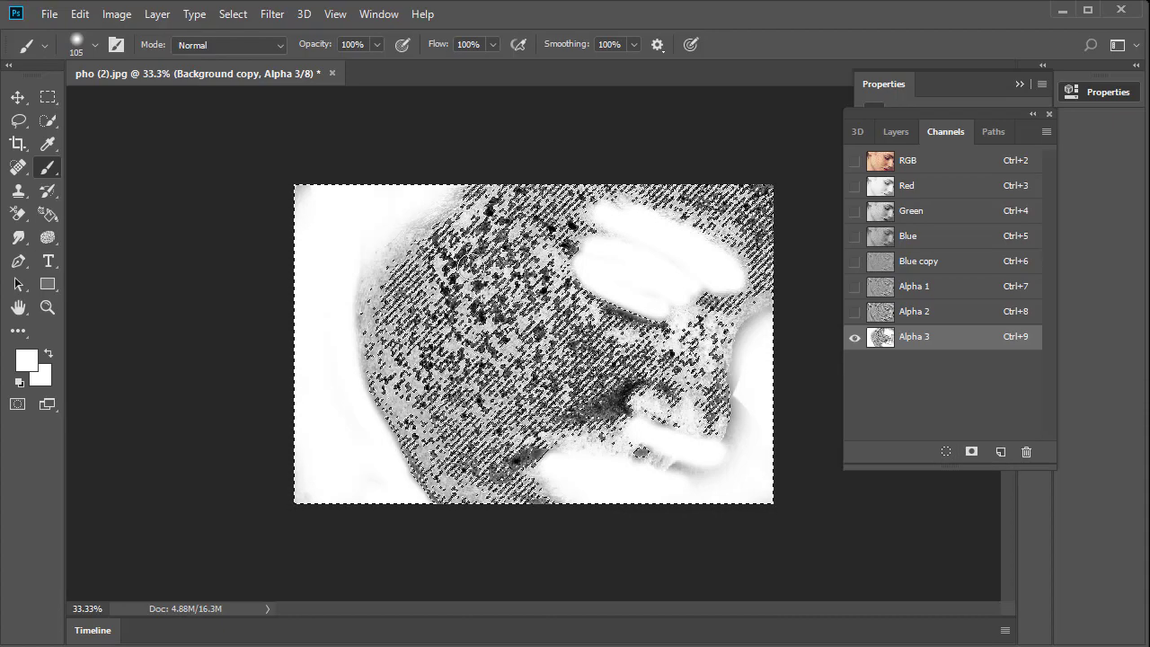
Step: Return to the RGB composite on the Background copy layer and invert the selection to target the dark freckles
{"action": "left_click", "coordinate": [907, 162]}
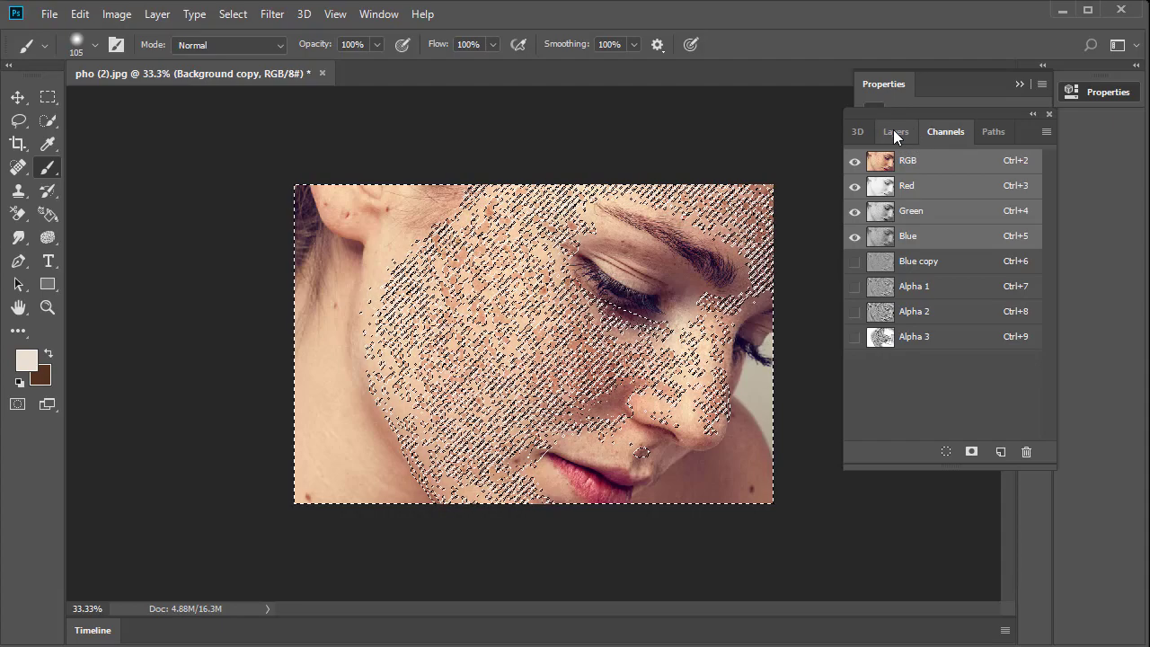
{"action": "left_click", "coordinate": [894, 132]}
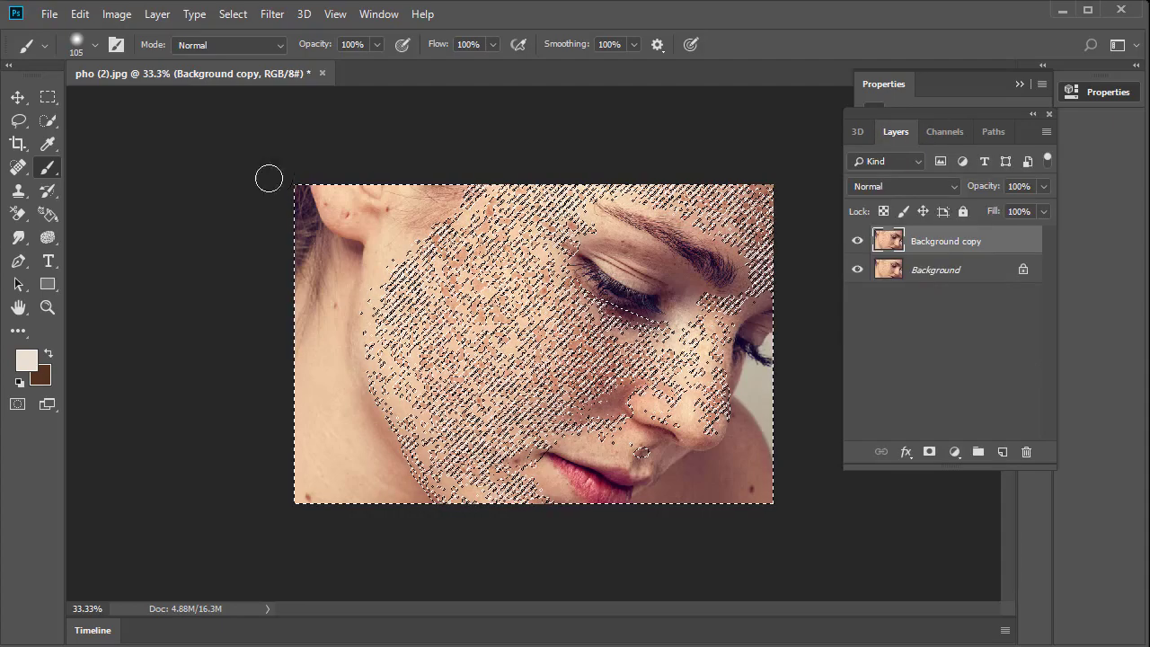
{"action": "left_click", "coordinate": [231, 16]}
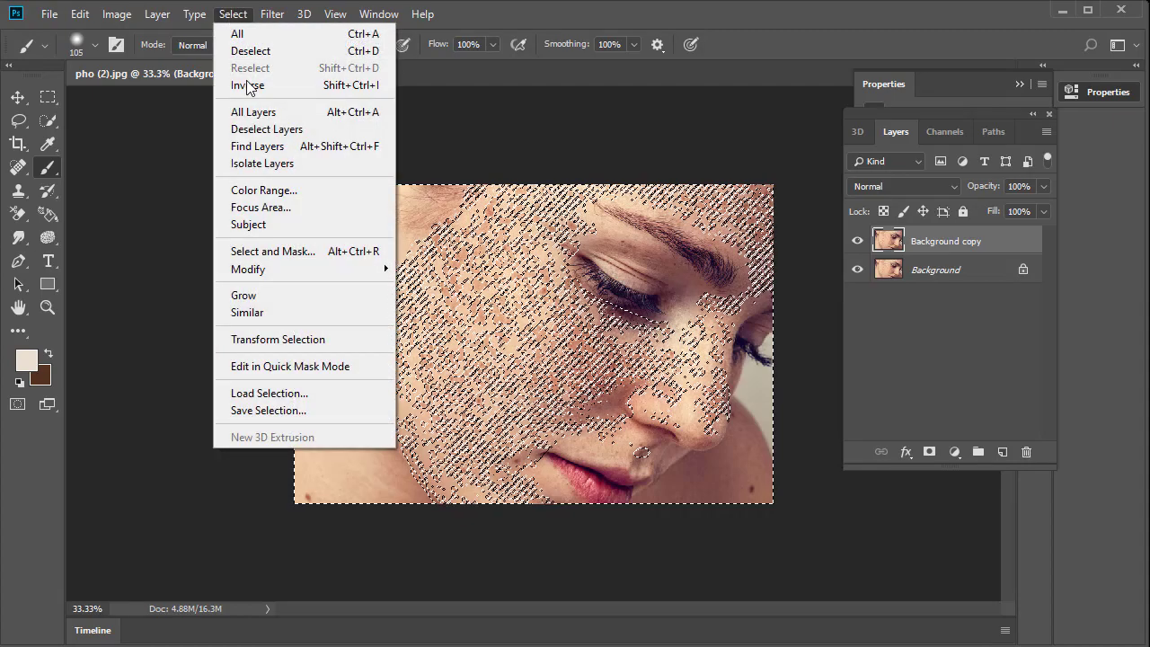
{"action": "left_click", "coordinate": [248, 85]}
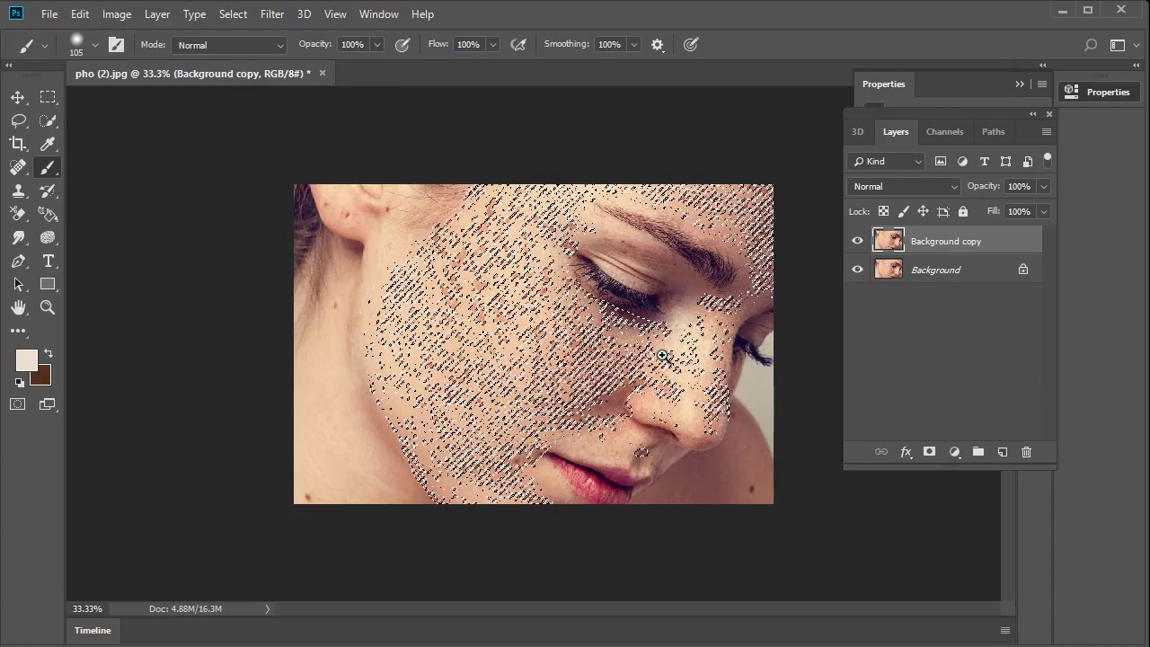
Step: Lighten the selected freckles with a Curves adjustment on the RGB channel, with a point at input 92 and output 145, and deselect
{"action": "key", "text": "ctrl+plus"}
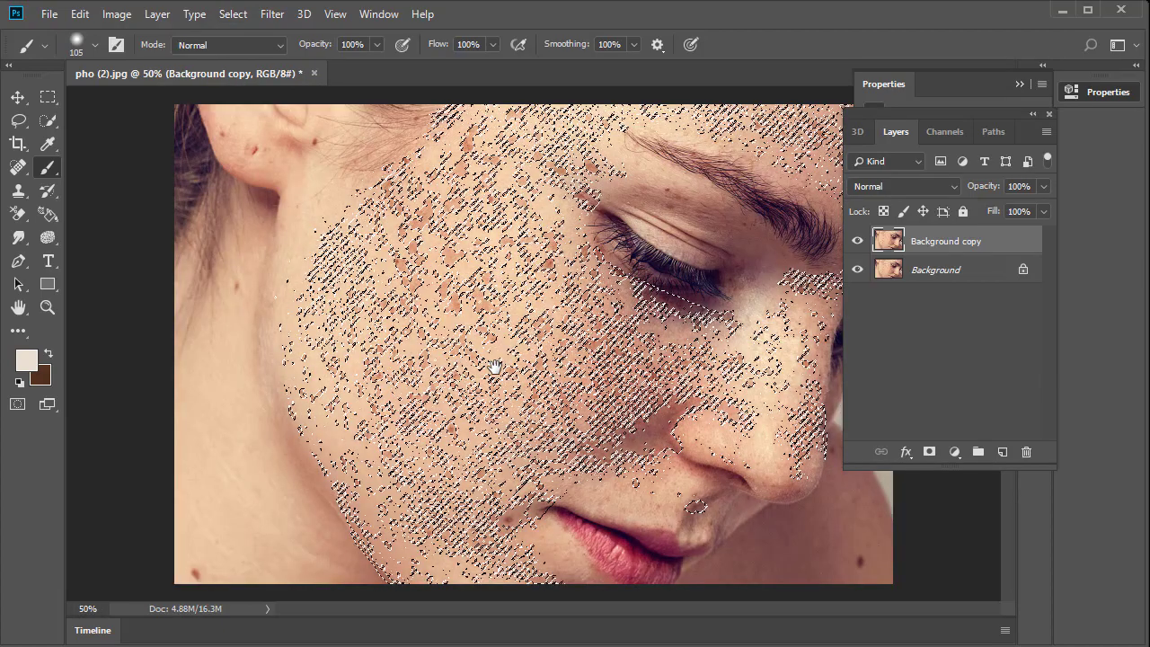
{"action": "left_click", "coordinate": [126, 15]}
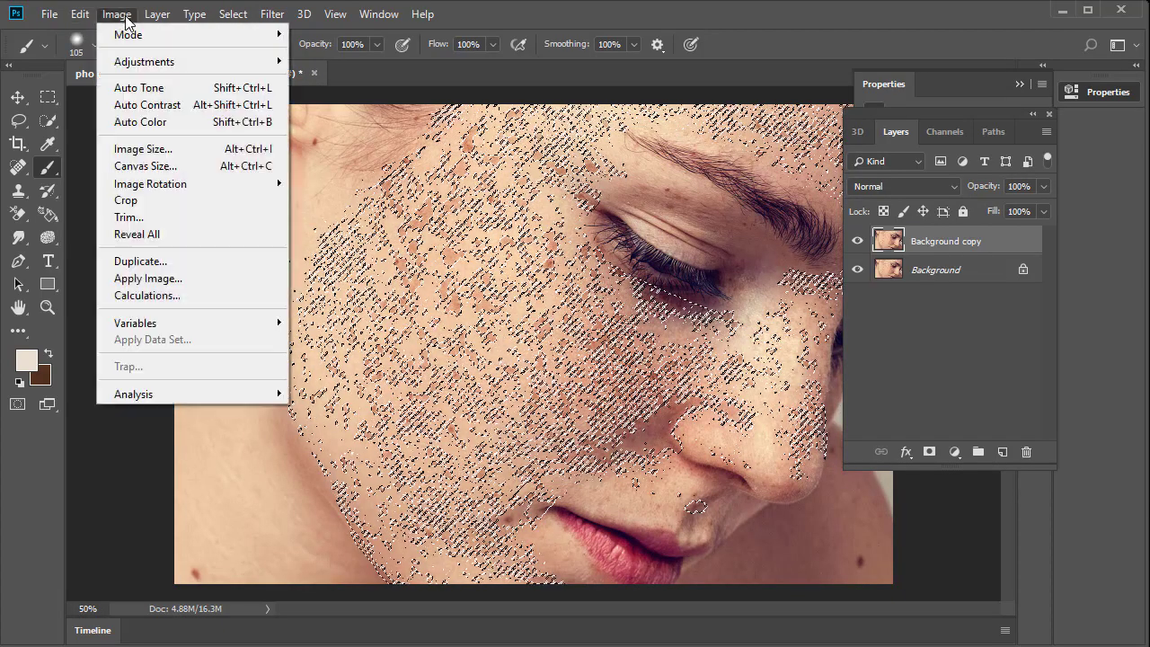
{"action": "mouse_move", "coordinate": [142, 69]}
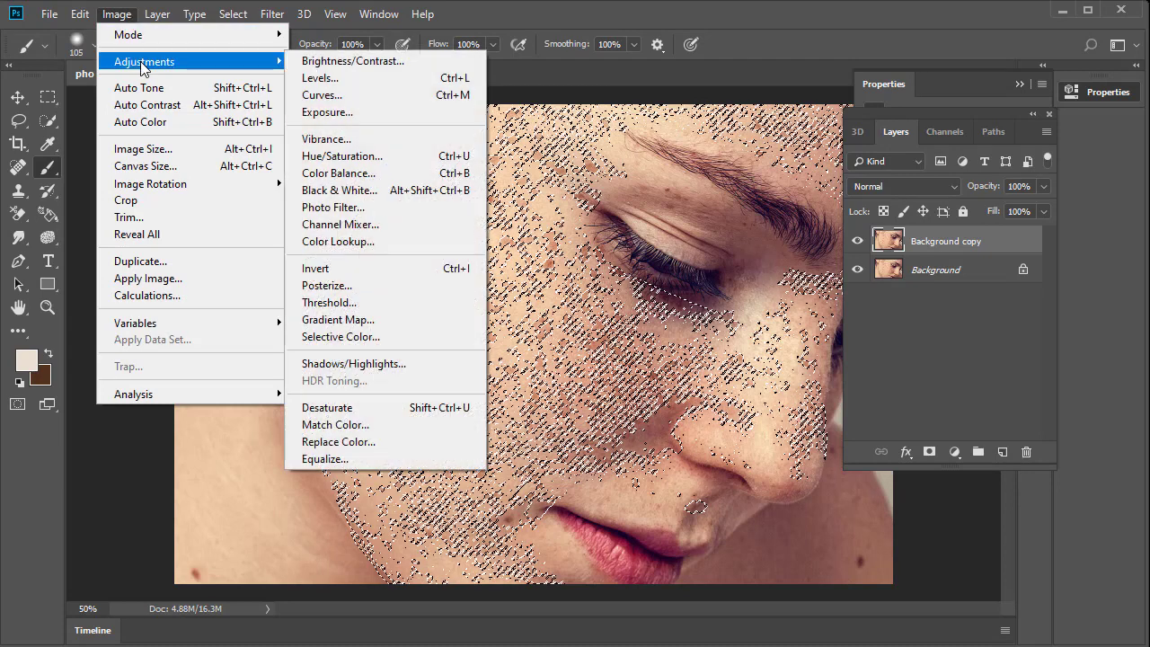
{"action": "left_click", "coordinate": [328, 100]}
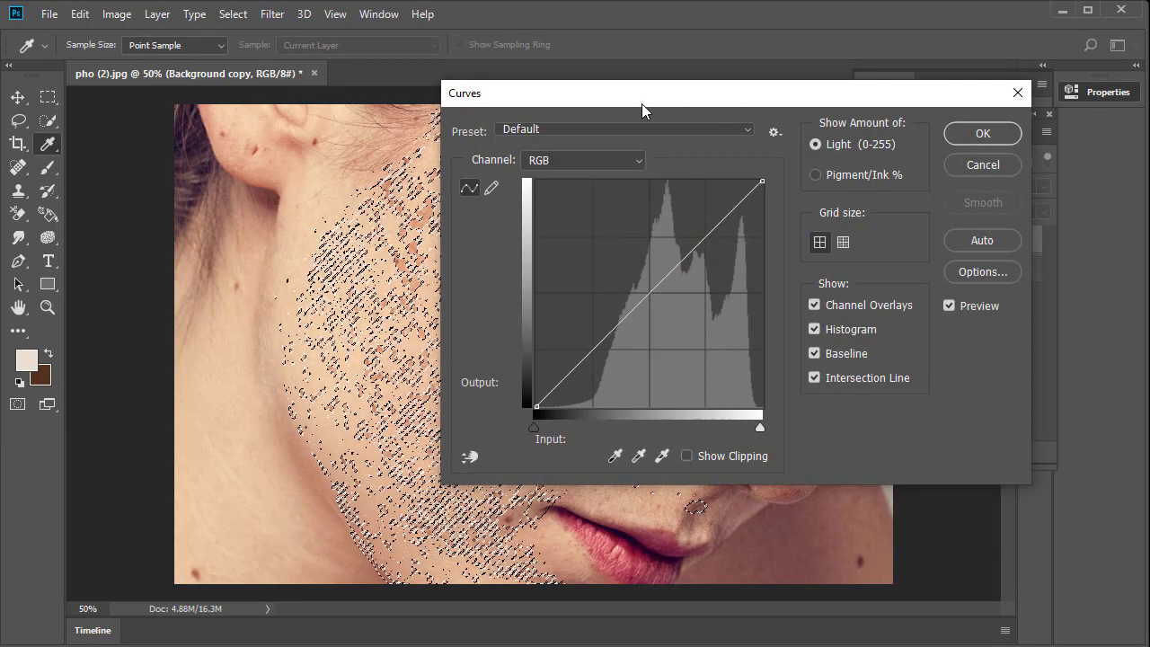
{"action": "left_click_drag", "start_coordinate": [641, 103], "coordinate": [894, 82]}
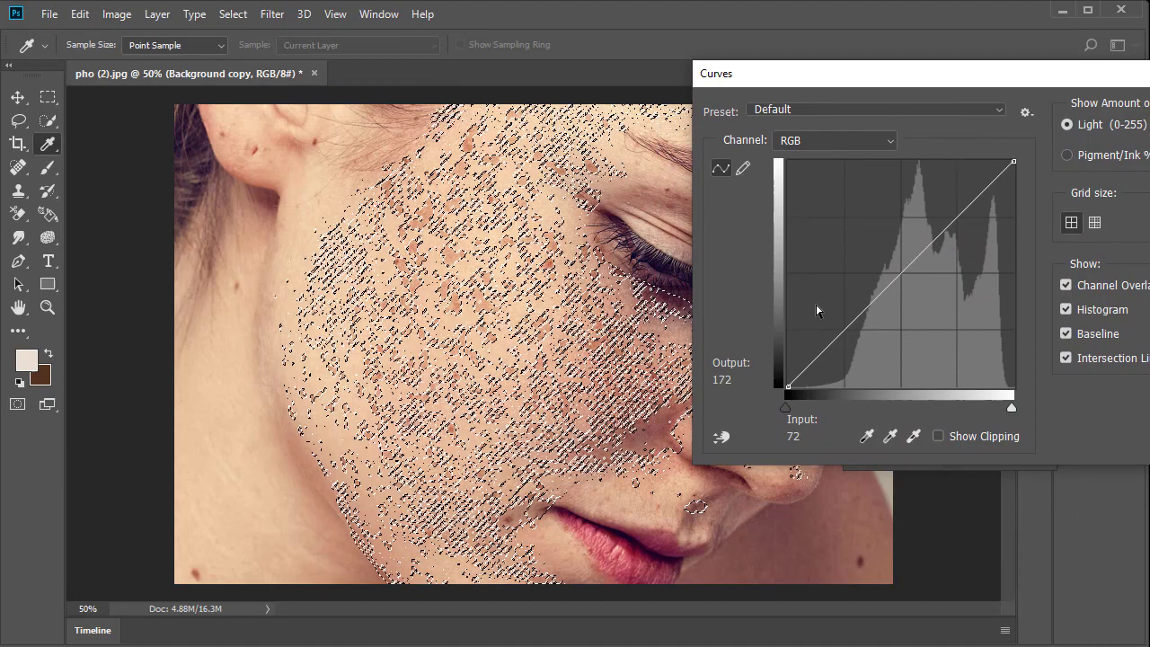
{"action": "left_click", "coordinate": [899, 274]}
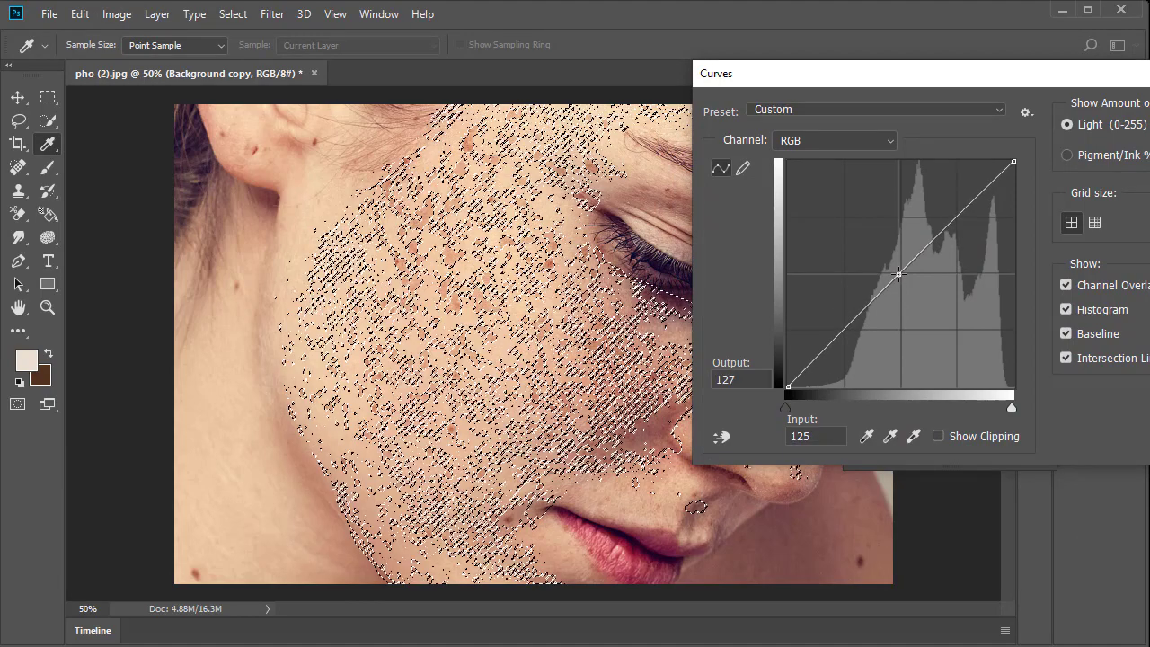
{"action": "left_click_drag", "start_coordinate": [898, 274], "coordinate": [877, 262]}
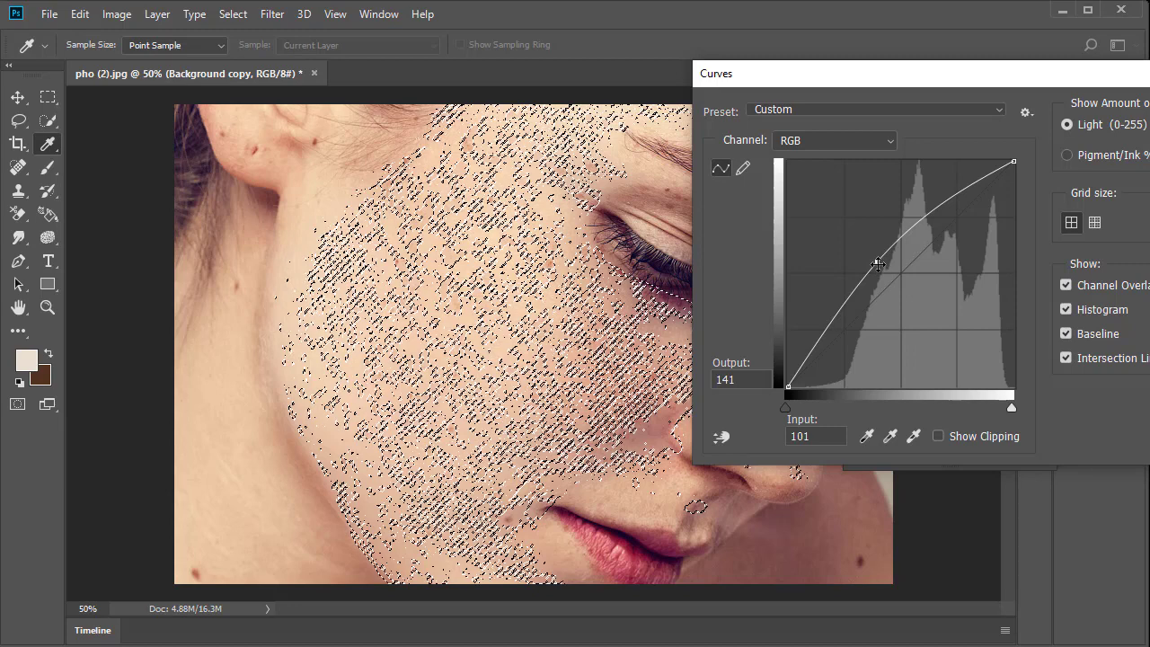
{"action": "left_click_drag", "start_coordinate": [879, 264], "coordinate": [876, 260]}
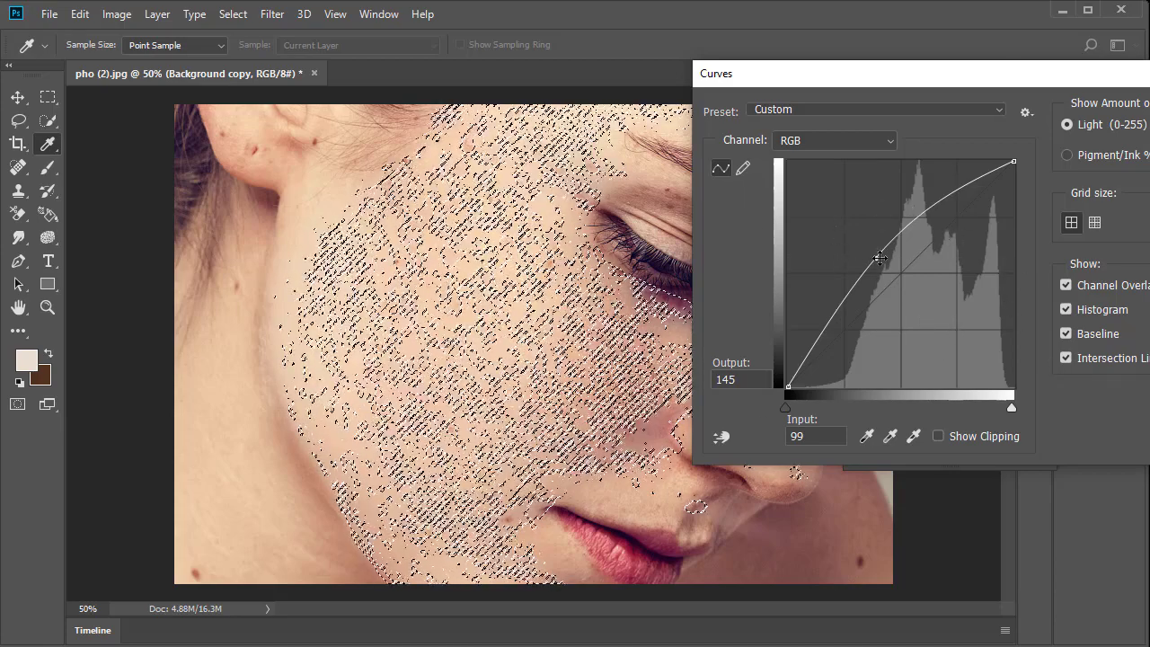
{"action": "left_click_drag", "start_coordinate": [880, 258], "coordinate": [870, 258]}
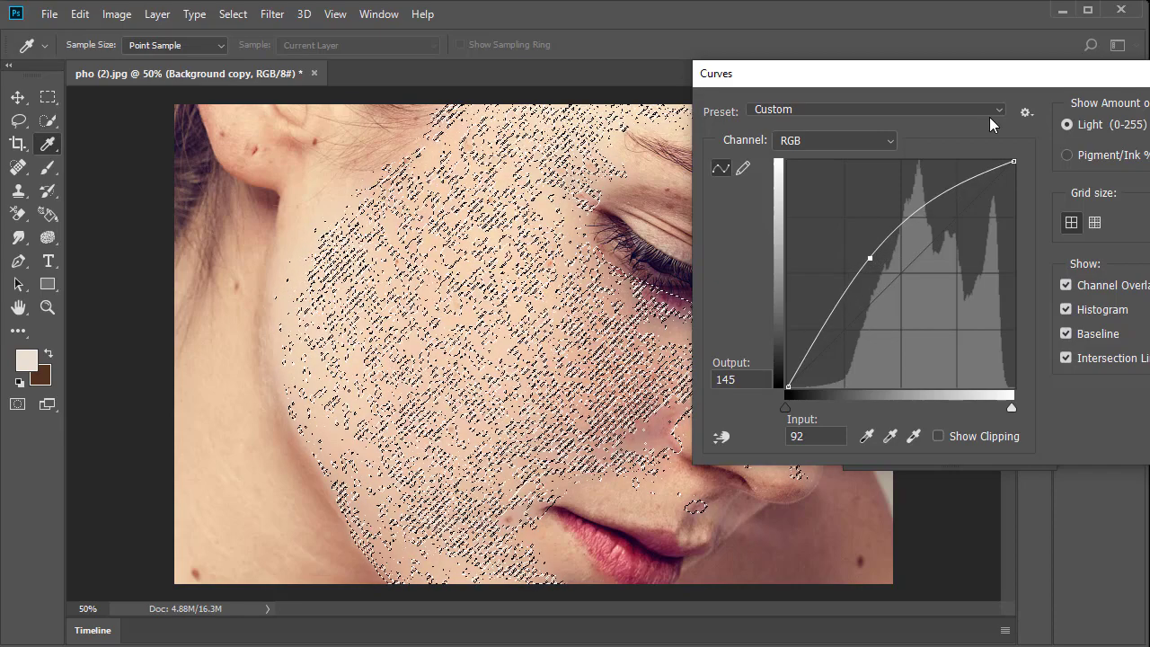
{"action": "left_click_drag", "start_coordinate": [1012, 77], "coordinate": [818, 75]}
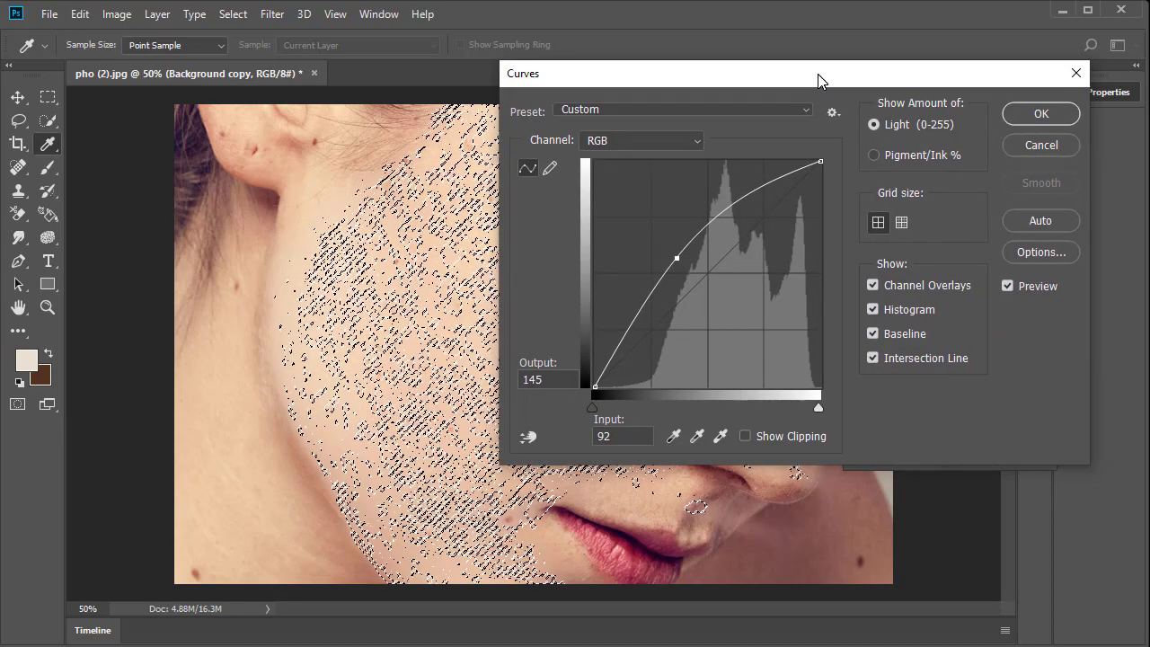
{"action": "left_click", "coordinate": [1048, 113]}
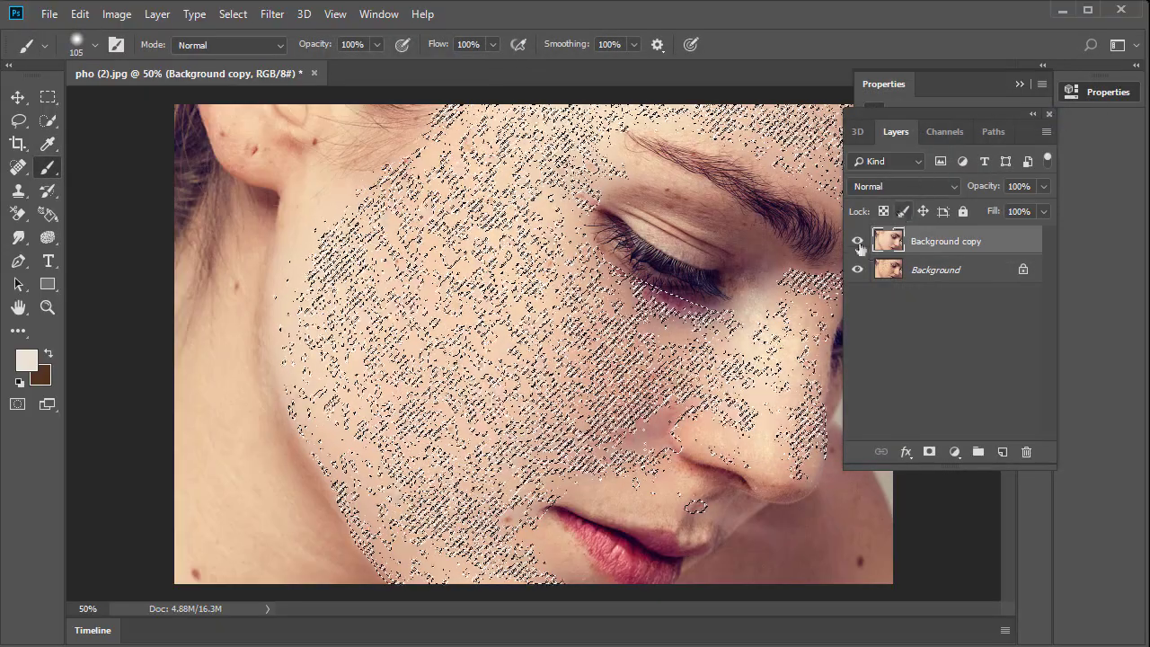
{"action": "key", "text": "ctrl+d"}
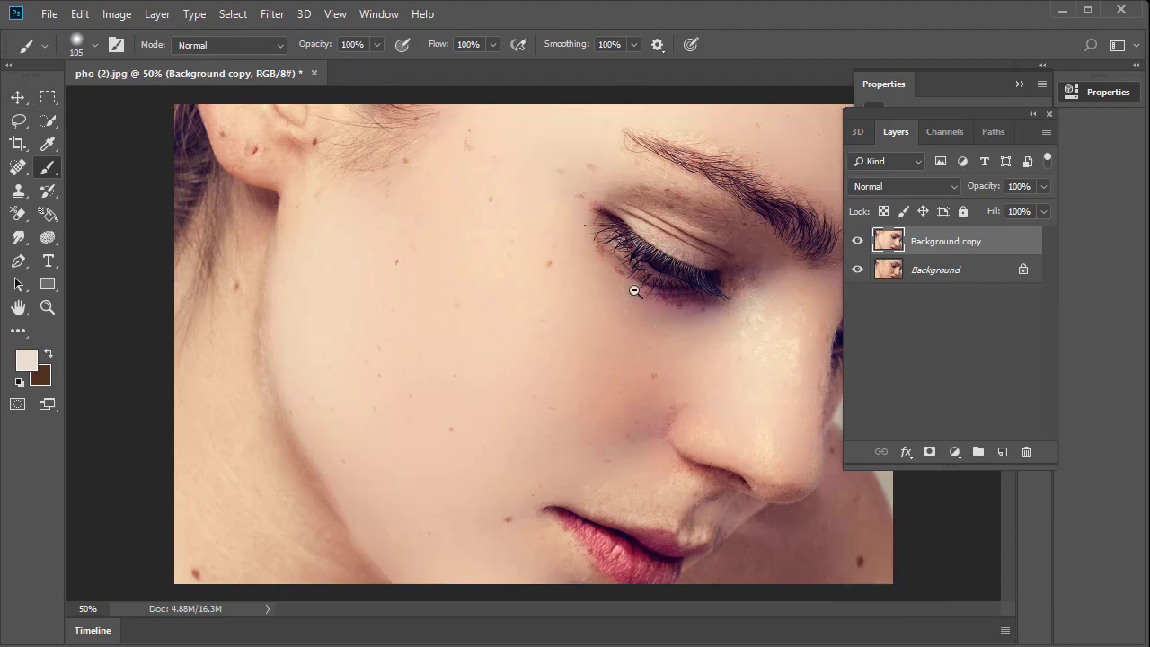
{"action": "key", "text": "ctrl+minus"}
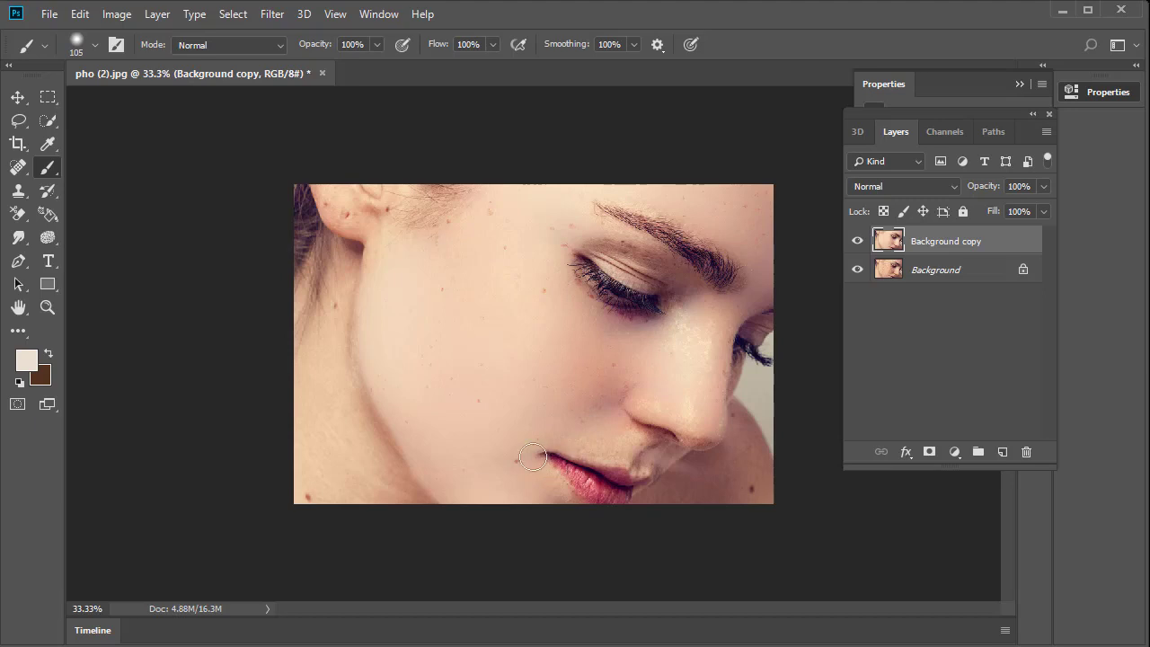
Step: With the Spot Healing Brush at 42 px, heal the remaining spots on the upper cheek, temple and beside the outer eyebrow
{"action": "right_click", "coordinate": [20, 174]}
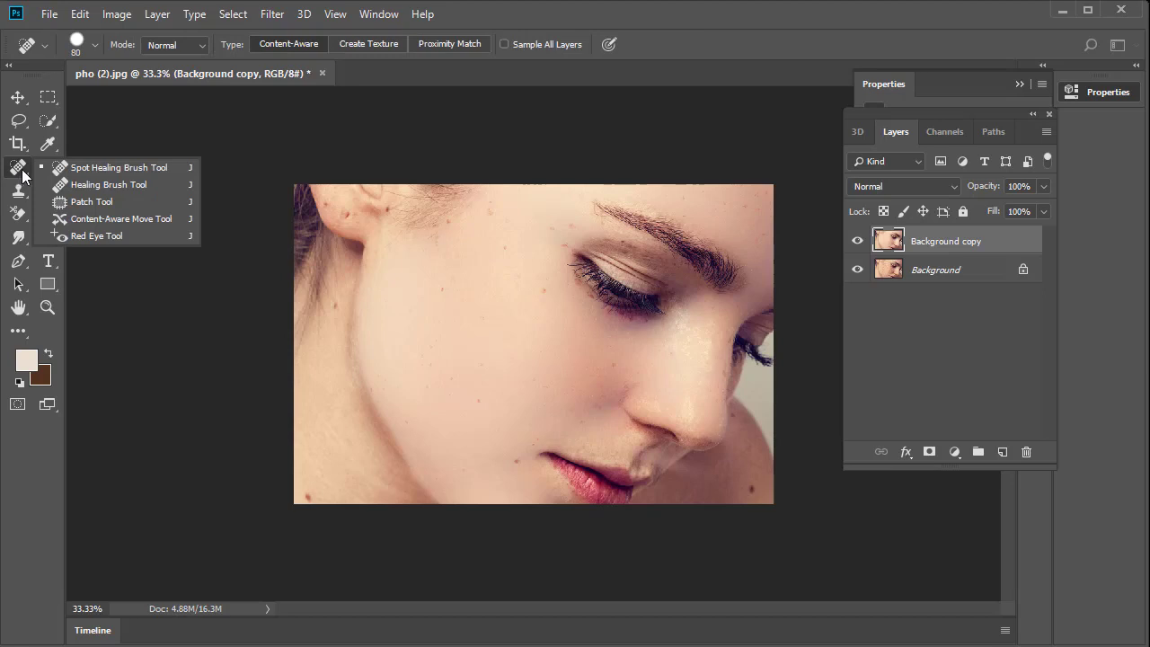
{"action": "left_click", "coordinate": [96, 167]}
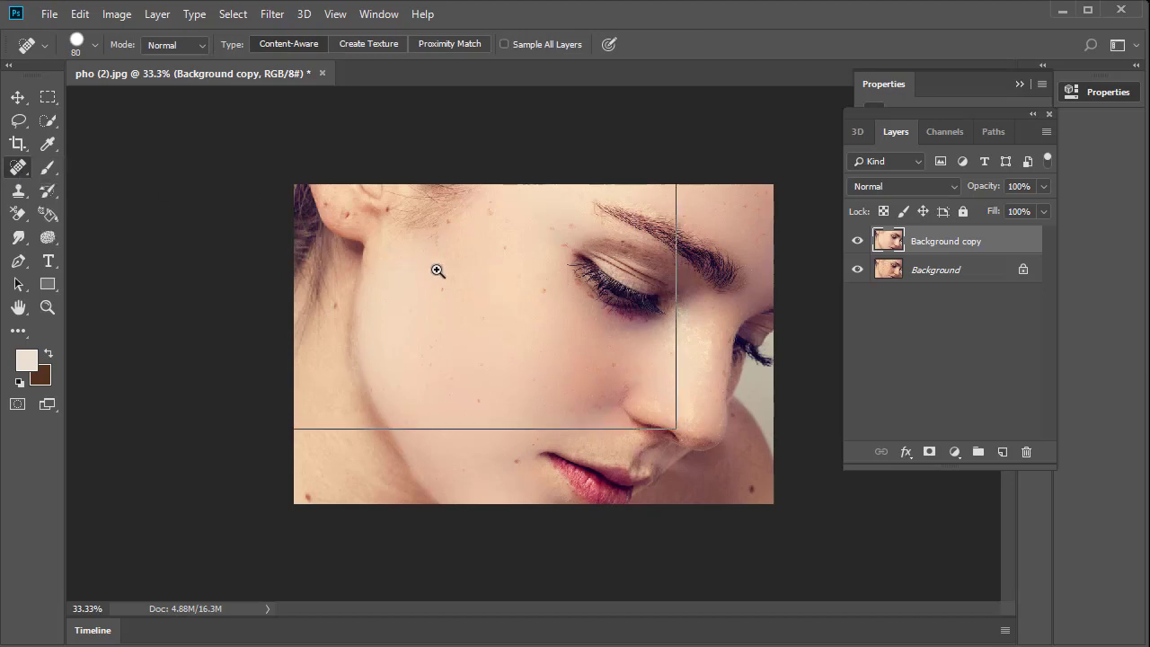
{"action": "key", "text": "ctrl+plus"}
{"action": "left_click", "coordinate": [364, 261]}
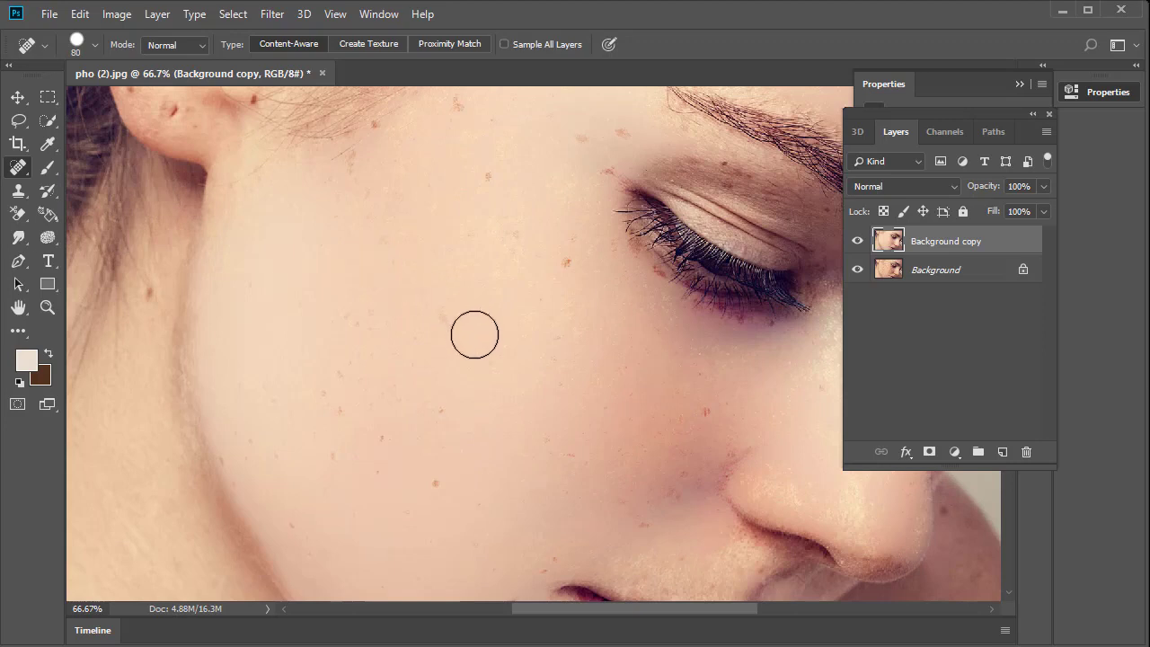
{"action": "right_click", "coordinate": [475, 250]}
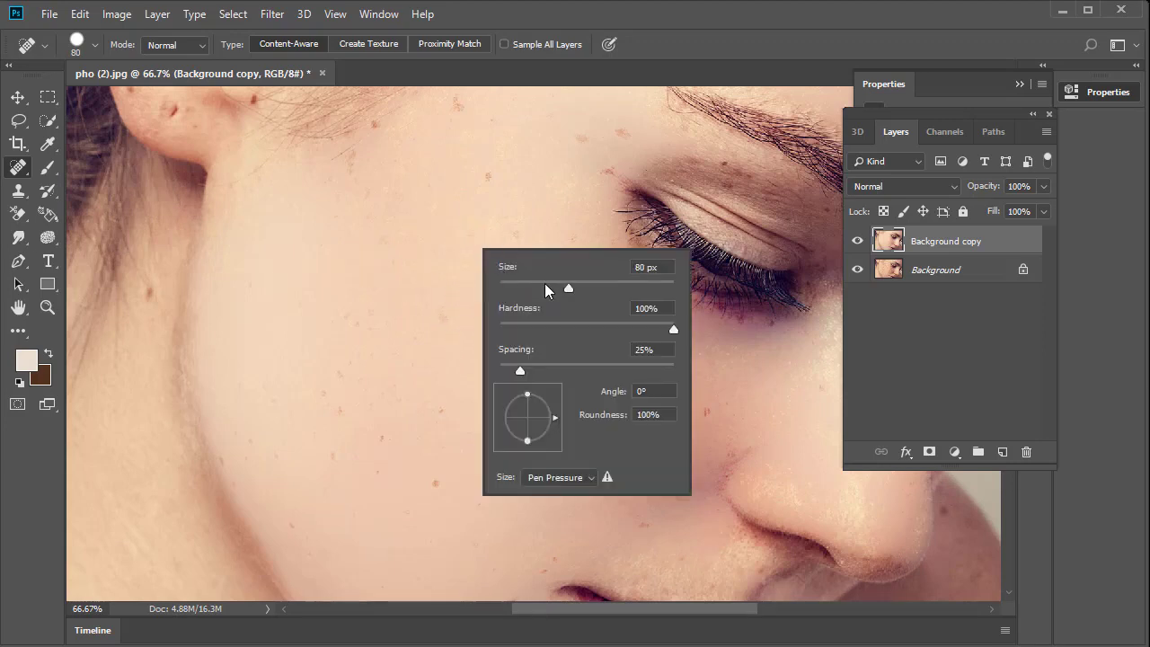
{"action": "left_click_drag", "start_coordinate": [535, 283], "coordinate": [534, 279]}
{"action": "left_click", "coordinate": [488, 176]}
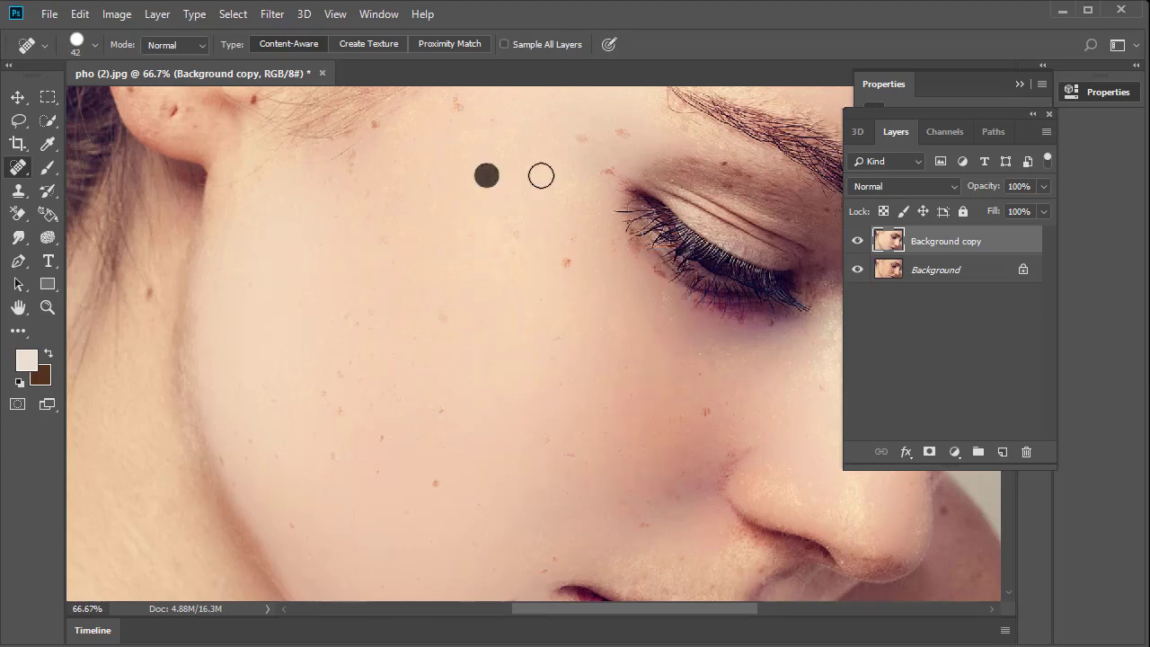
{"action": "left_click", "coordinate": [570, 258]}
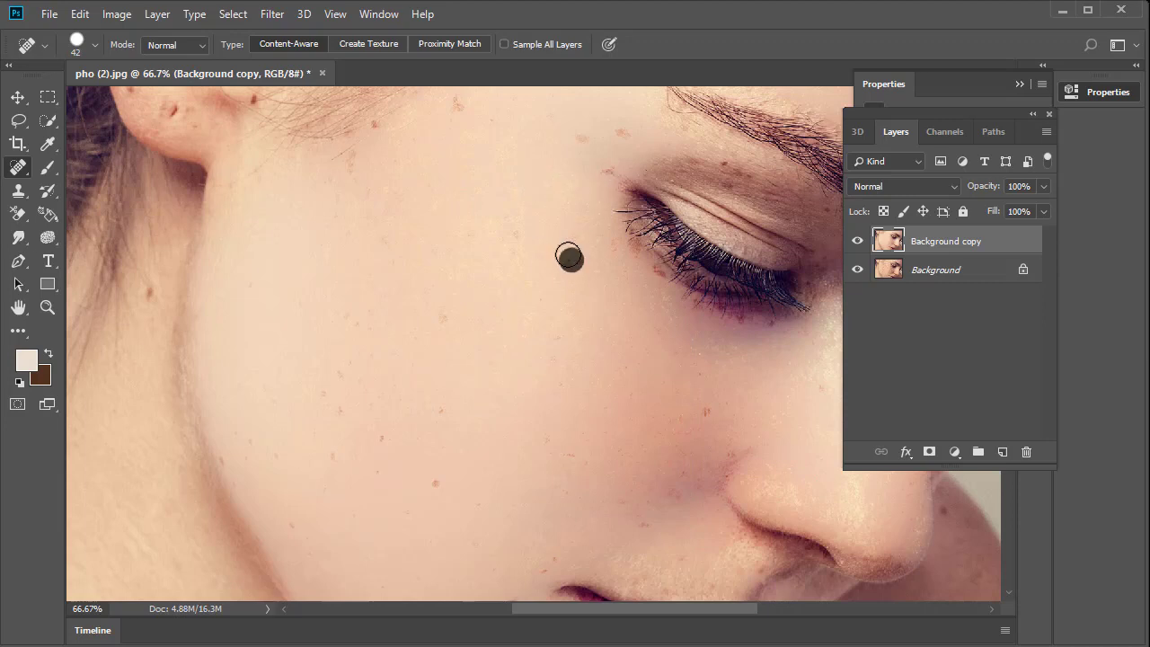
{"action": "left_click", "coordinate": [586, 142]}
{"action": "left_click", "coordinate": [619, 128]}
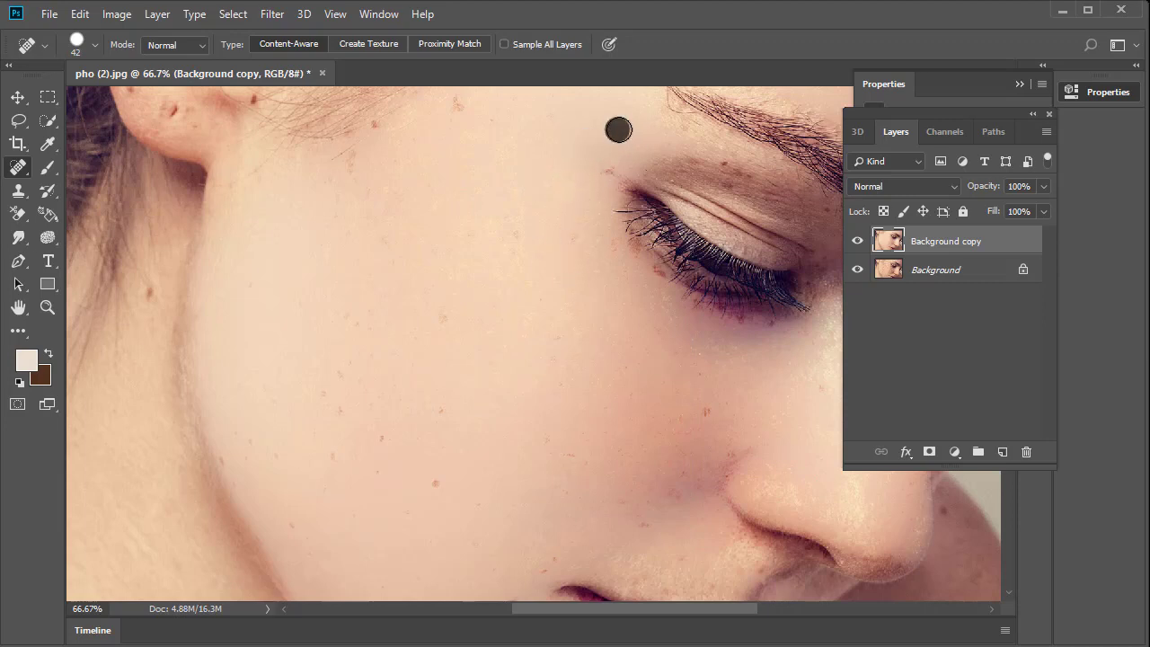
{"action": "left_click", "coordinate": [454, 100]}
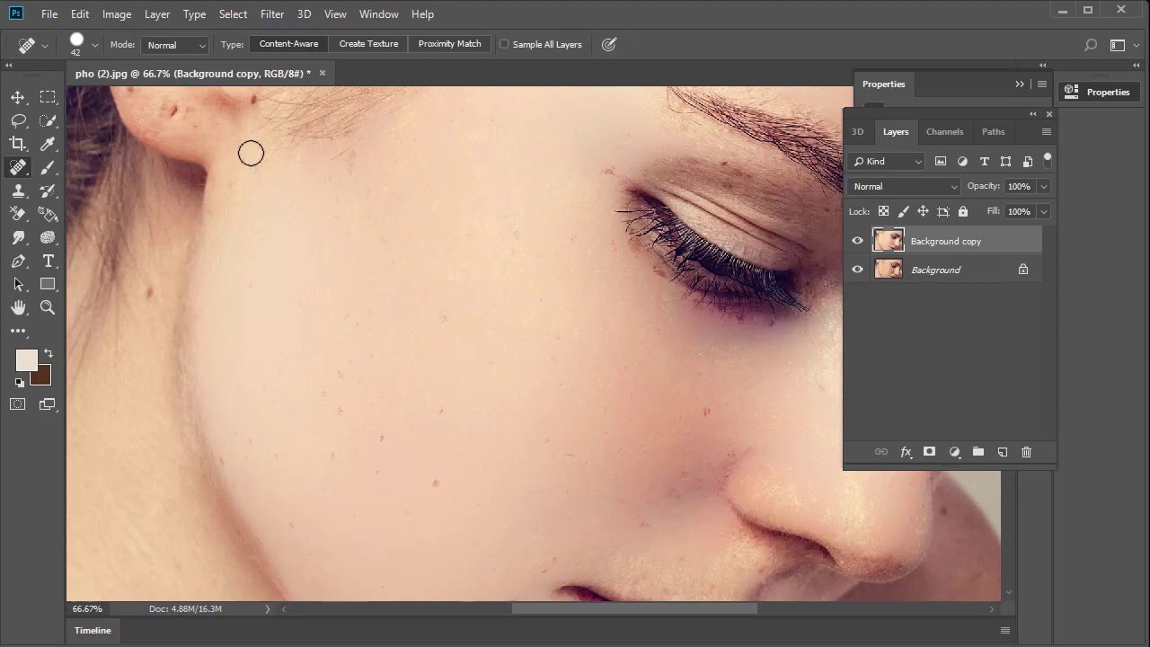
Step: Heal the moles and spots on the earlobe, in front of the ear and on the neck below it
{"action": "left_click_drag", "start_coordinate": [249, 150], "coordinate": [310, 283]}
{"action": "left_click", "coordinate": [257, 244]}
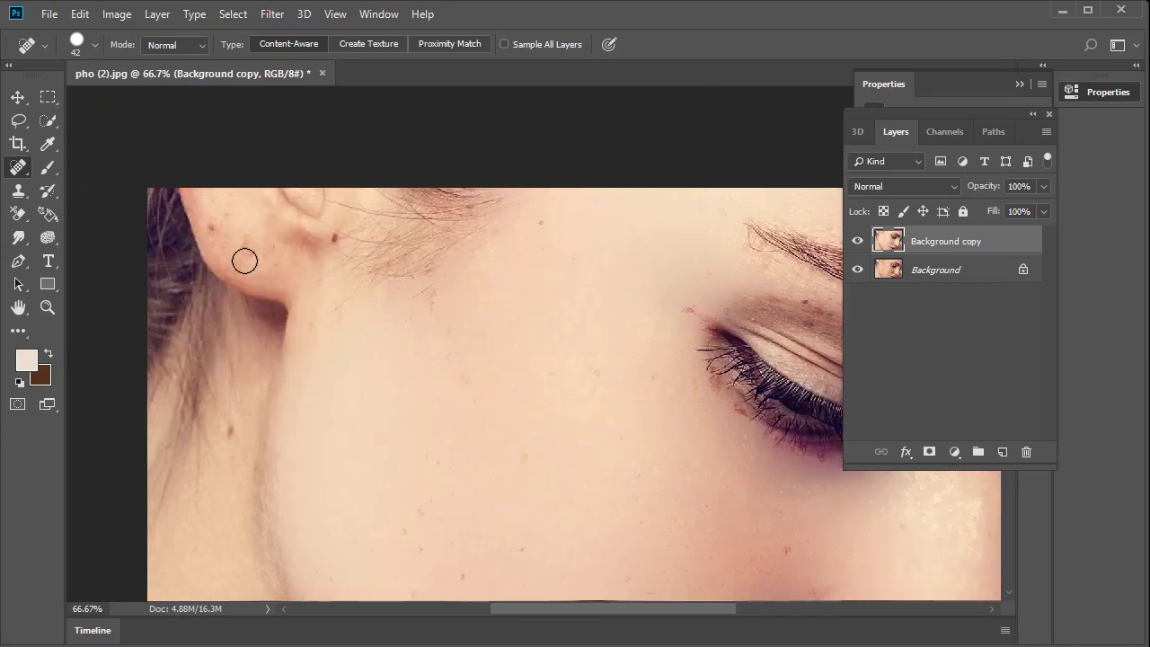
{"action": "left_click", "coordinate": [241, 257]}
{"action": "left_click", "coordinate": [212, 228]}
{"action": "left_click", "coordinate": [333, 237]}
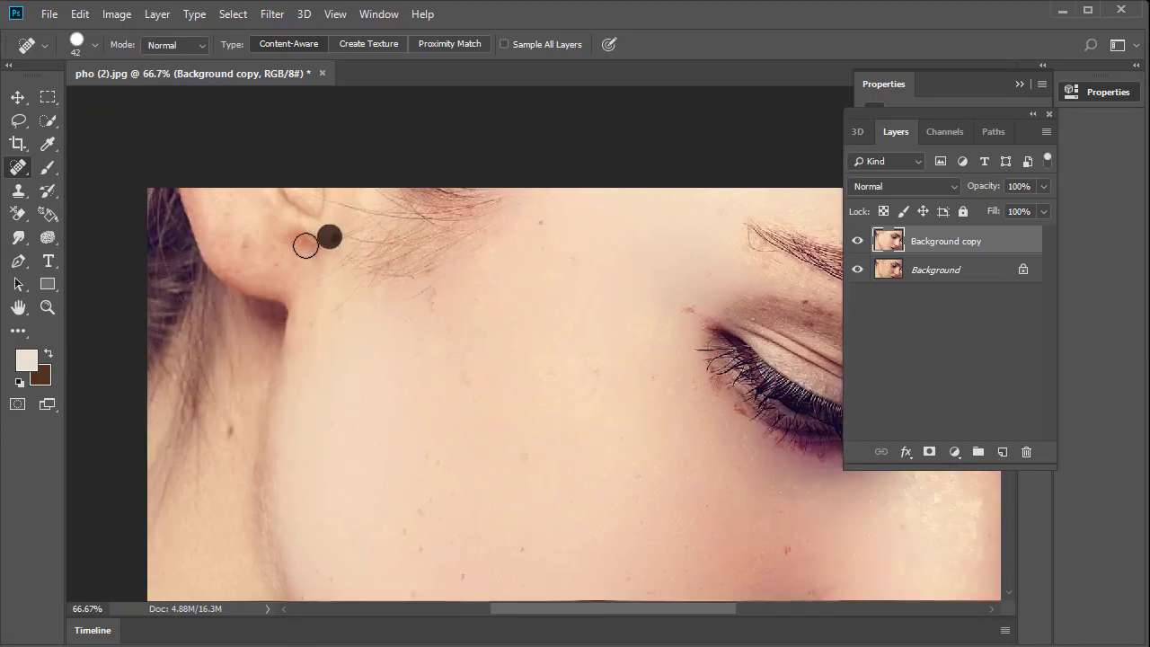
{"action": "left_click", "coordinate": [290, 233]}
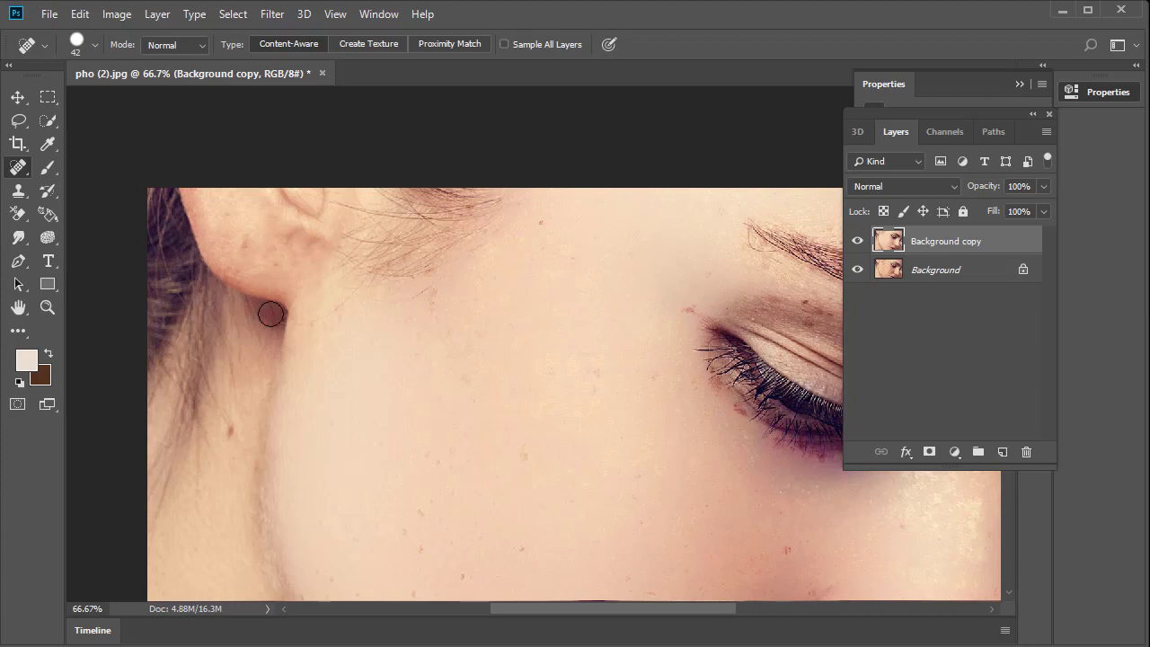
{"action": "left_click", "coordinate": [232, 432]}
Step: Heal the reddish spots around the outer corner of the closed eye
{"action": "left_click_drag", "start_coordinate": [704, 455], "coordinate": [407, 447]}
{"action": "left_click", "coordinate": [395, 314]}
{"action": "left_click", "coordinate": [412, 384]}
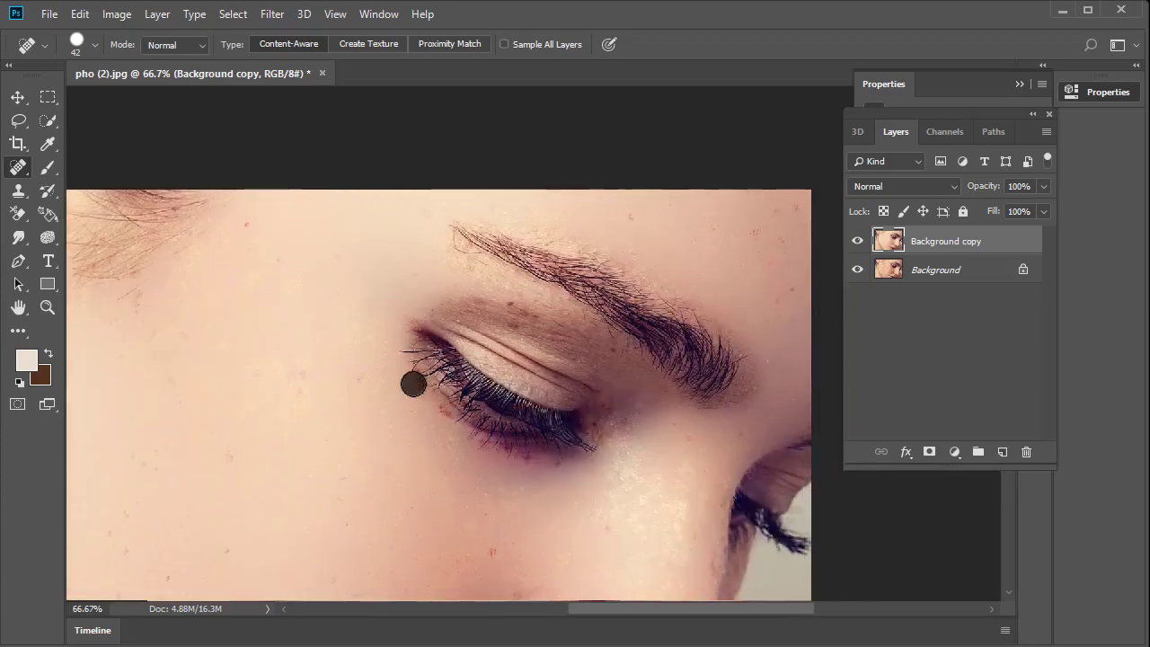
{"action": "left_click", "coordinate": [419, 377]}
{"action": "left_click", "coordinate": [429, 398]}
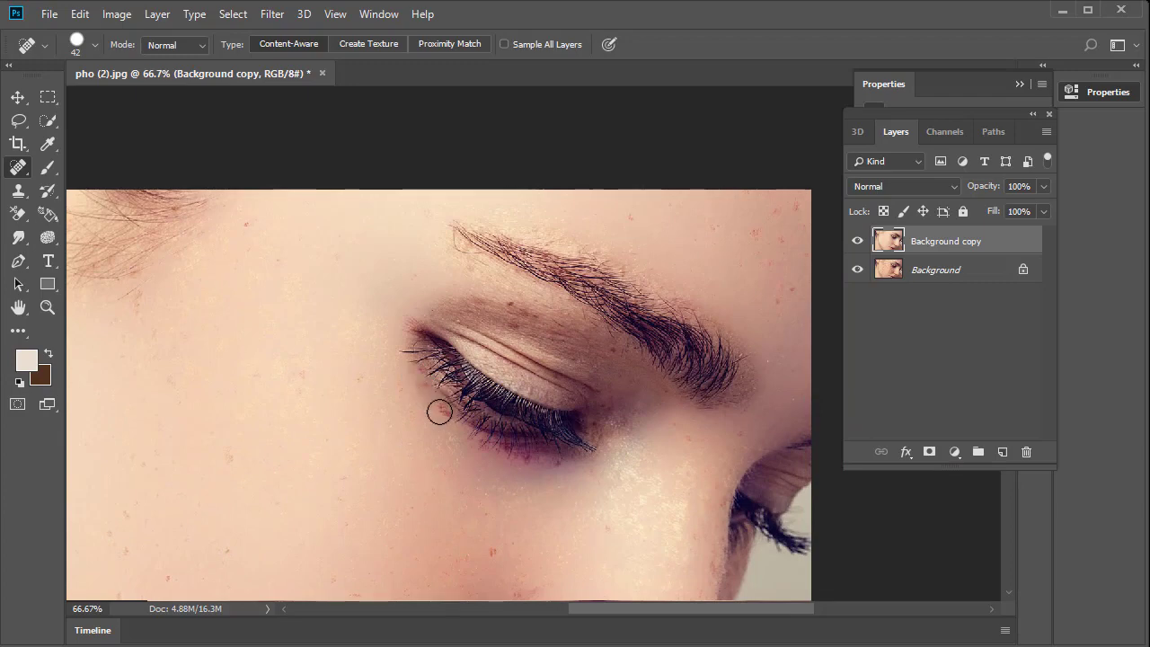
Step: Heal the spots and purple discoloration along the skin beneath the lower eyelashes
{"action": "left_click", "coordinate": [461, 431]}
{"action": "left_click", "coordinate": [445, 418]}
{"action": "left_click", "coordinate": [468, 438]}
{"action": "left_click", "coordinate": [488, 444]}
{"action": "left_click", "coordinate": [462, 437]}
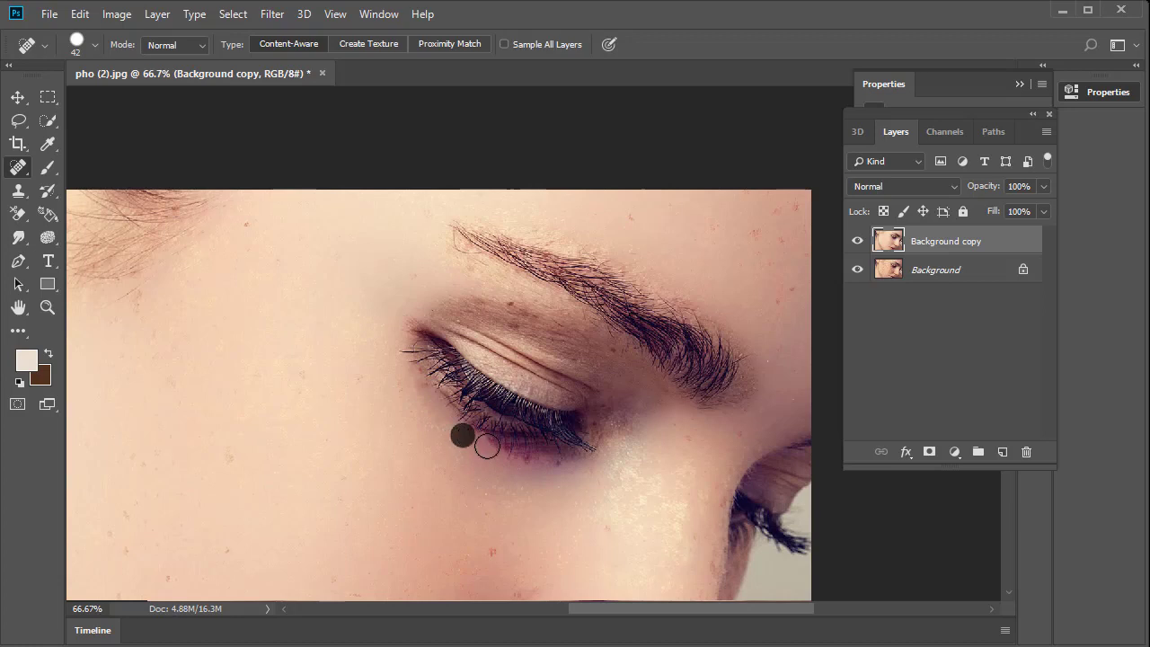
{"action": "left_click", "coordinate": [505, 449]}
{"action": "left_click", "coordinate": [531, 454]}
{"action": "left_click", "coordinate": [507, 450]}
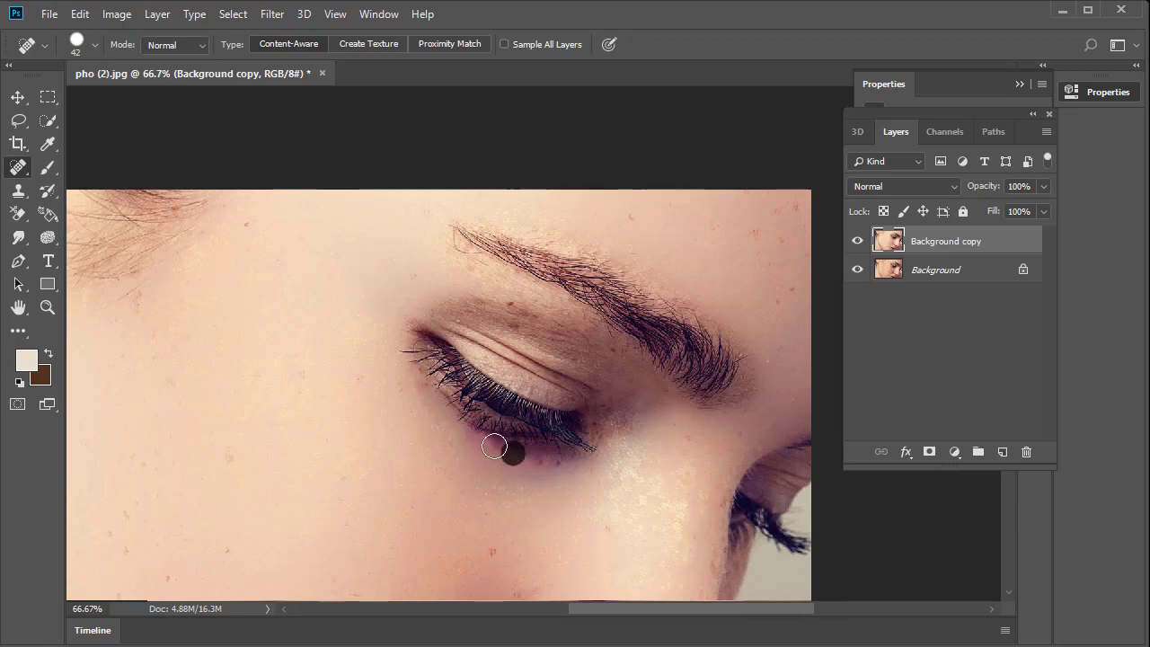
{"action": "left_click", "coordinate": [530, 452]}
{"action": "left_click", "coordinate": [537, 454]}
{"action": "left_click", "coordinate": [570, 458]}
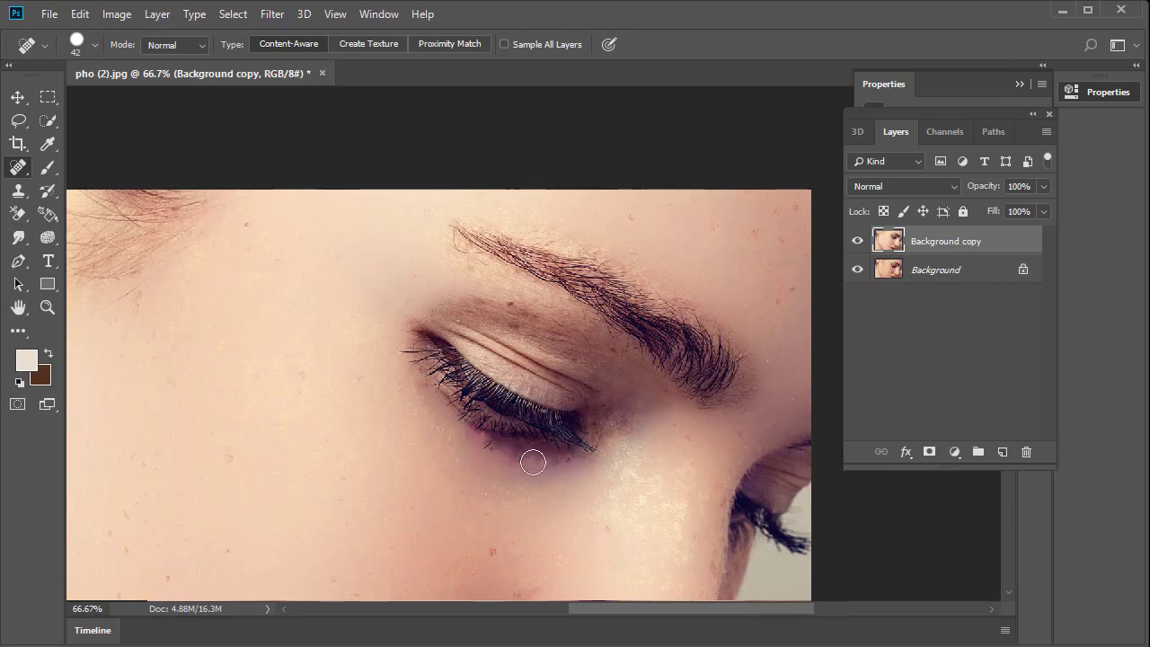
{"action": "left_click", "coordinate": [506, 453]}
{"action": "left_click", "coordinate": [487, 447]}
{"action": "left_click", "coordinate": [486, 447]}
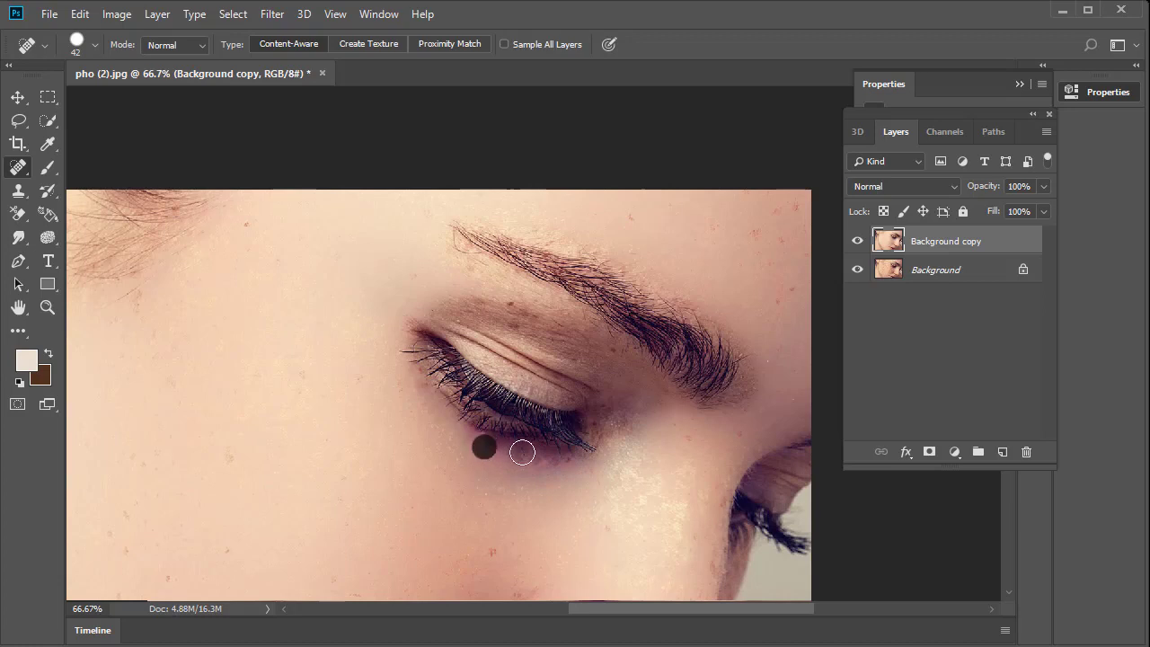
Step: Heal the blemishes at the inner corner of the eye and on the upper eyelid below the eyebrow
{"action": "left_click", "coordinate": [619, 428]}
{"action": "left_click", "coordinate": [589, 426]}
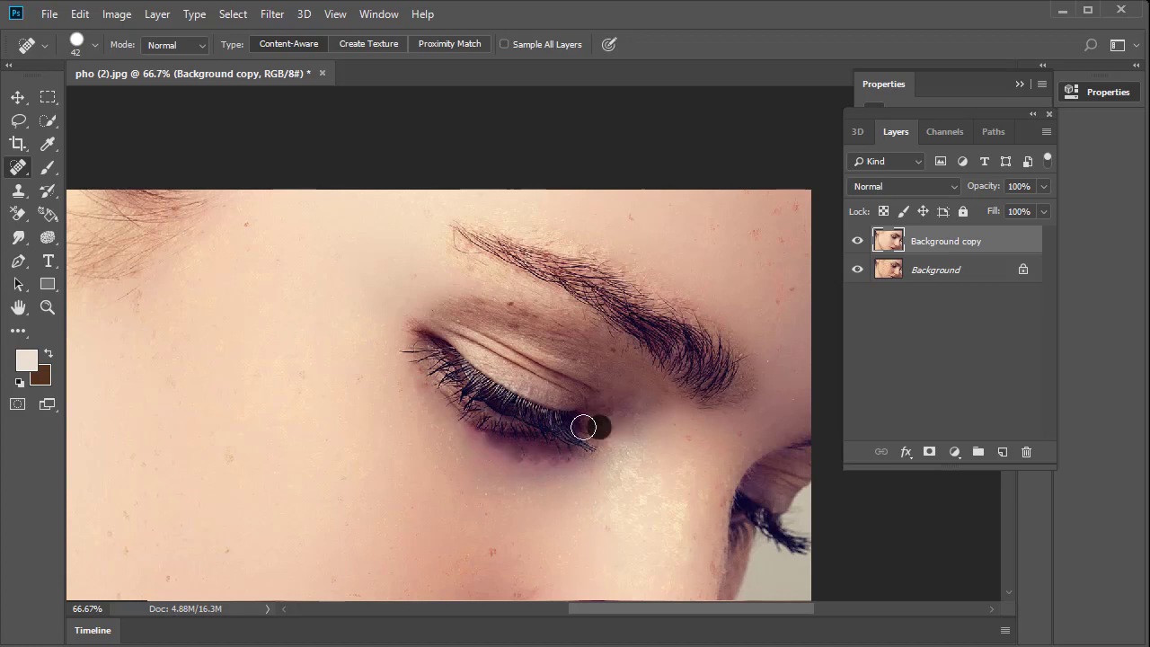
{"action": "left_click", "coordinate": [515, 331]}
{"action": "left_click", "coordinate": [515, 304]}
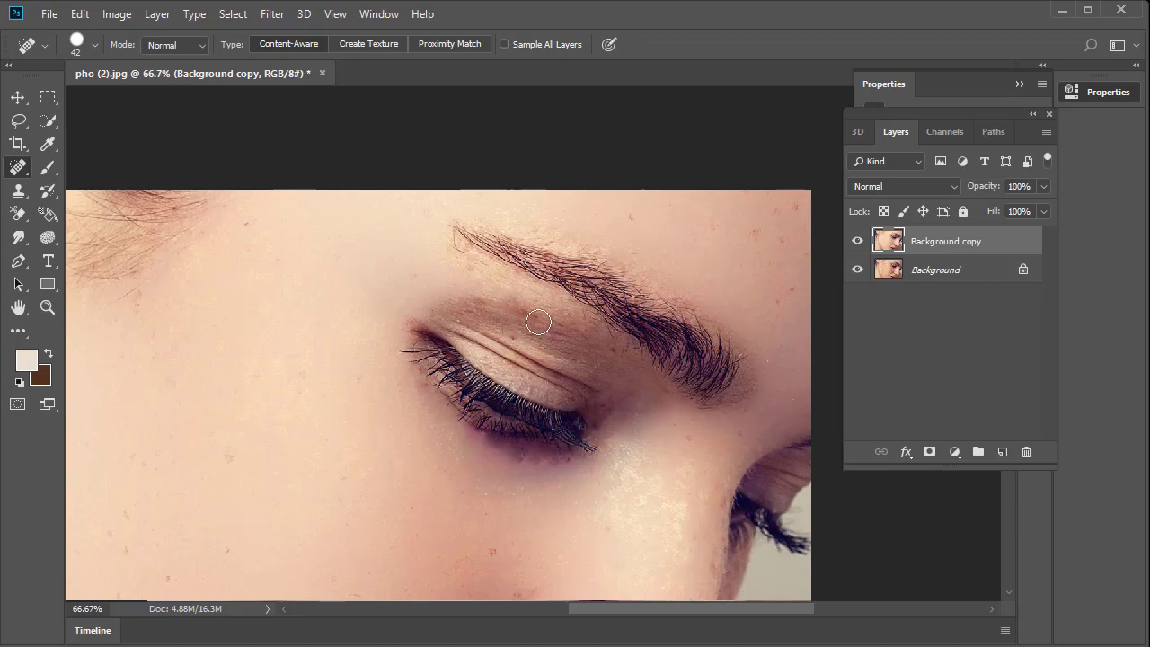
{"action": "left_click", "coordinate": [542, 322]}
{"action": "left_click", "coordinate": [618, 354]}
{"action": "left_click", "coordinate": [537, 318]}
{"action": "left_click", "coordinate": [511, 335]}
Step: Heal the red spots on the forehead above the eyebrow and along the image's edge
{"action": "left_click_drag", "start_coordinate": [711, 297], "coordinate": [431, 477]}
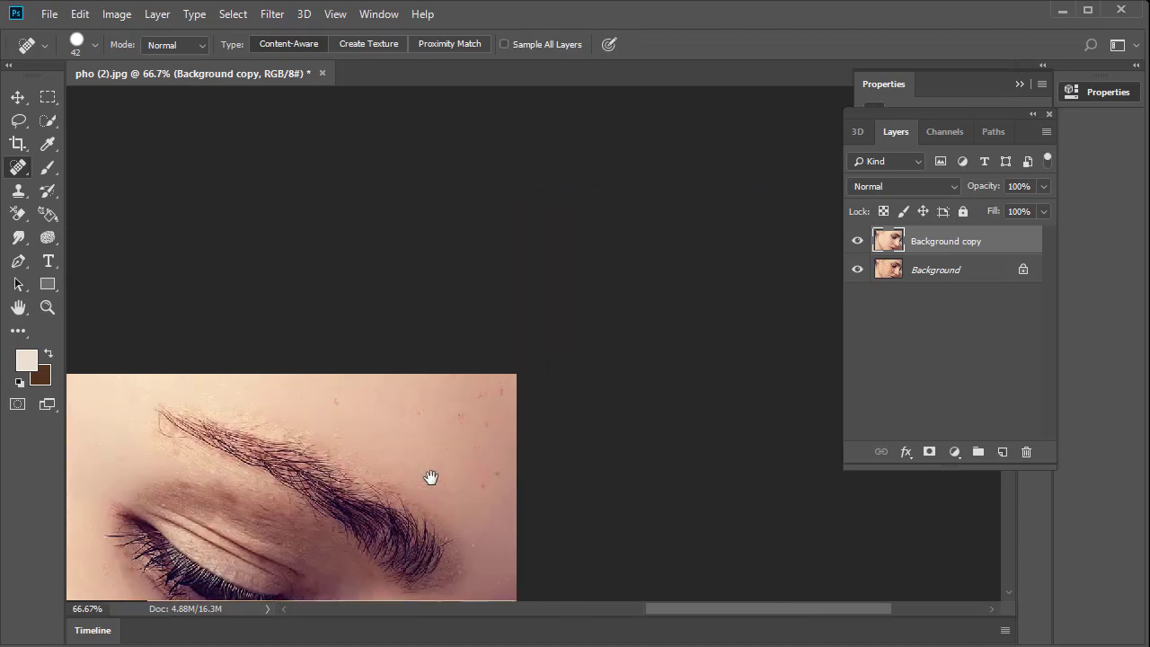
{"action": "left_click", "coordinate": [463, 408]}
{"action": "left_click", "coordinate": [351, 402]}
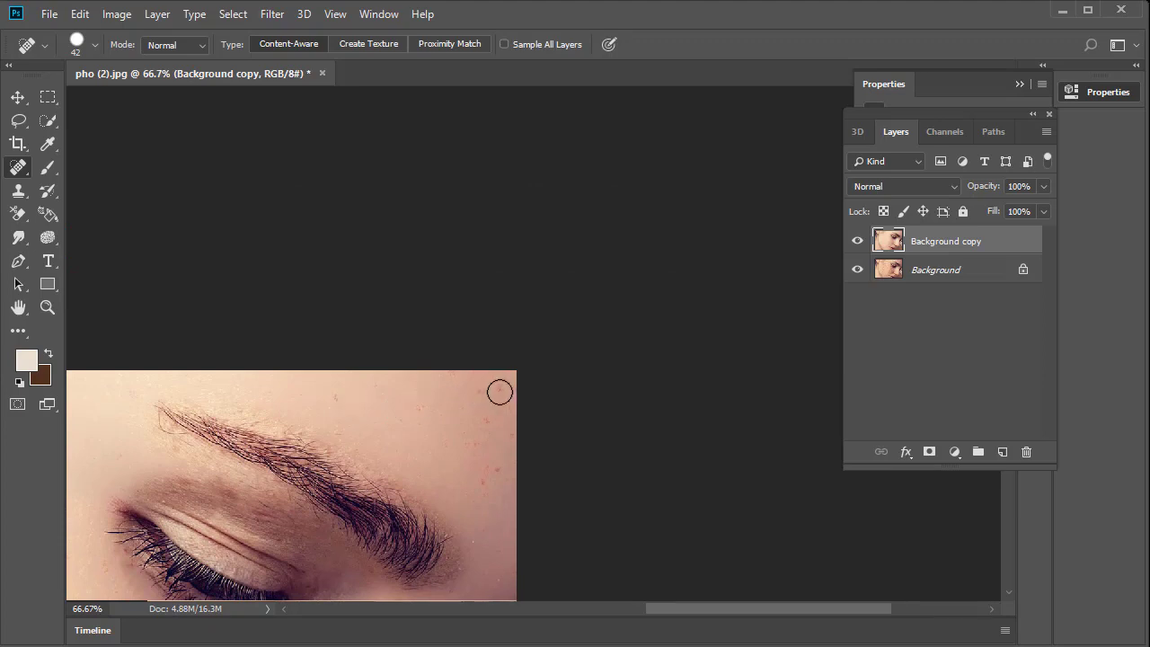
{"action": "left_click", "coordinate": [505, 385]}
{"action": "left_click", "coordinate": [479, 387]}
{"action": "left_click", "coordinate": [483, 416]}
{"action": "left_click", "coordinate": [478, 441]}
{"action": "left_click", "coordinate": [499, 471]}
{"action": "left_click", "coordinate": [477, 478]}
{"action": "left_click_drag", "start_coordinate": [475, 503], "coordinate": [519, 244]}
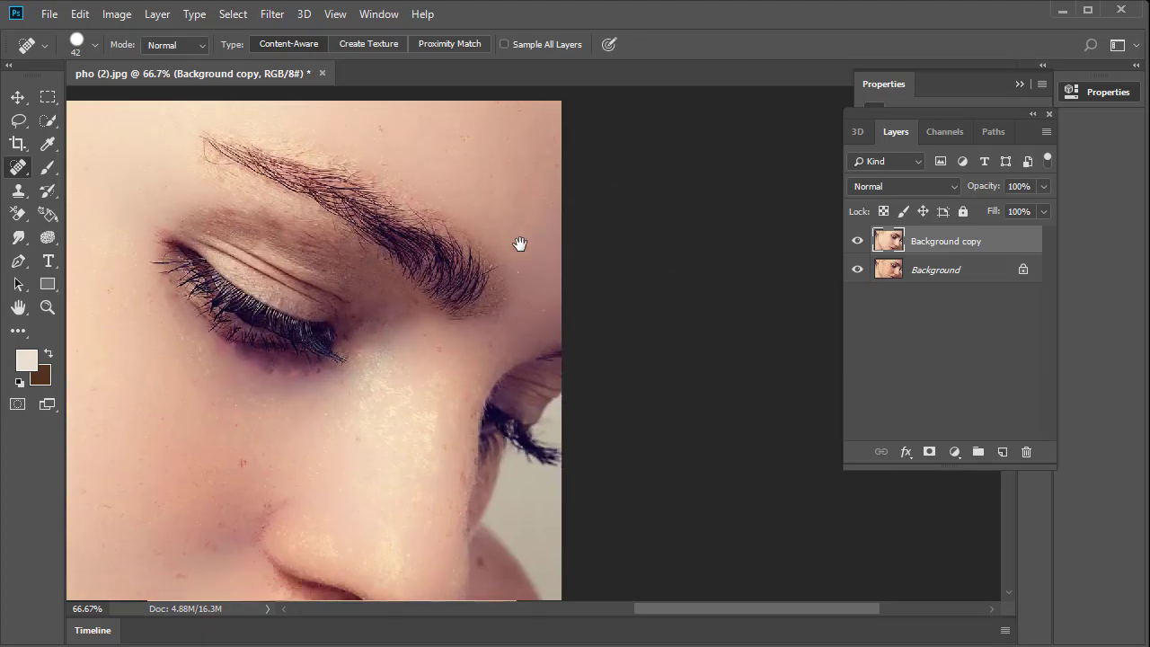
Step: Heal the small red spots on the cheek between the closed eye and the side of the nose
{"action": "left_click_drag", "start_coordinate": [439, 331], "coordinate": [509, 228]}
{"action": "left_click", "coordinate": [313, 356]}
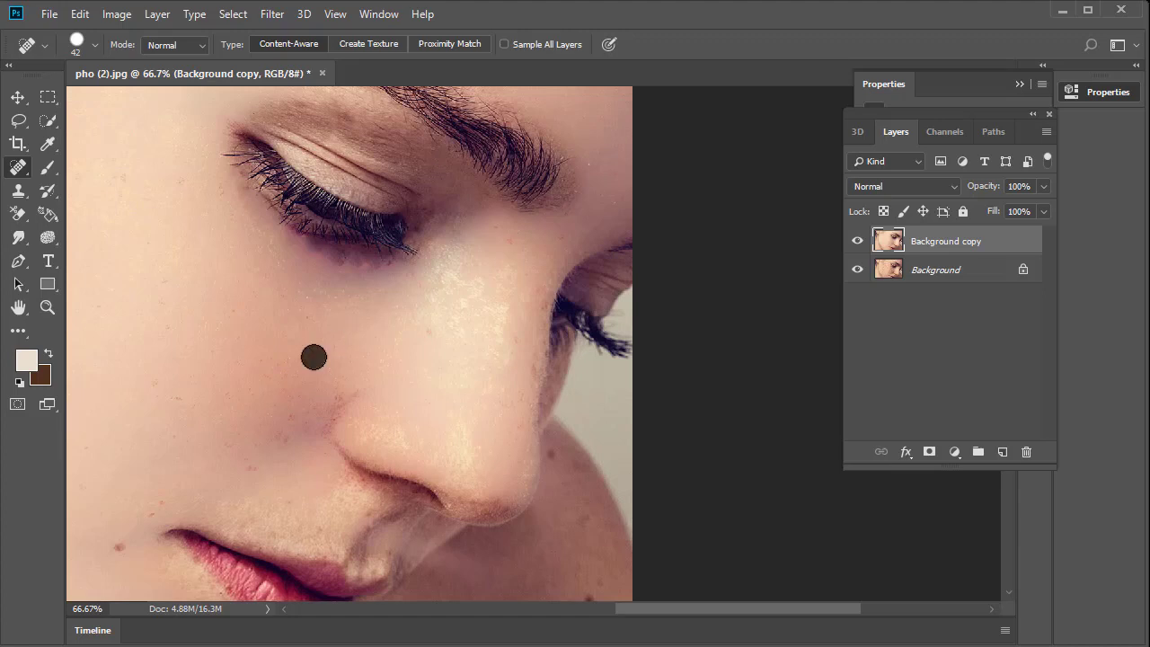
{"action": "left_click", "coordinate": [290, 418]}
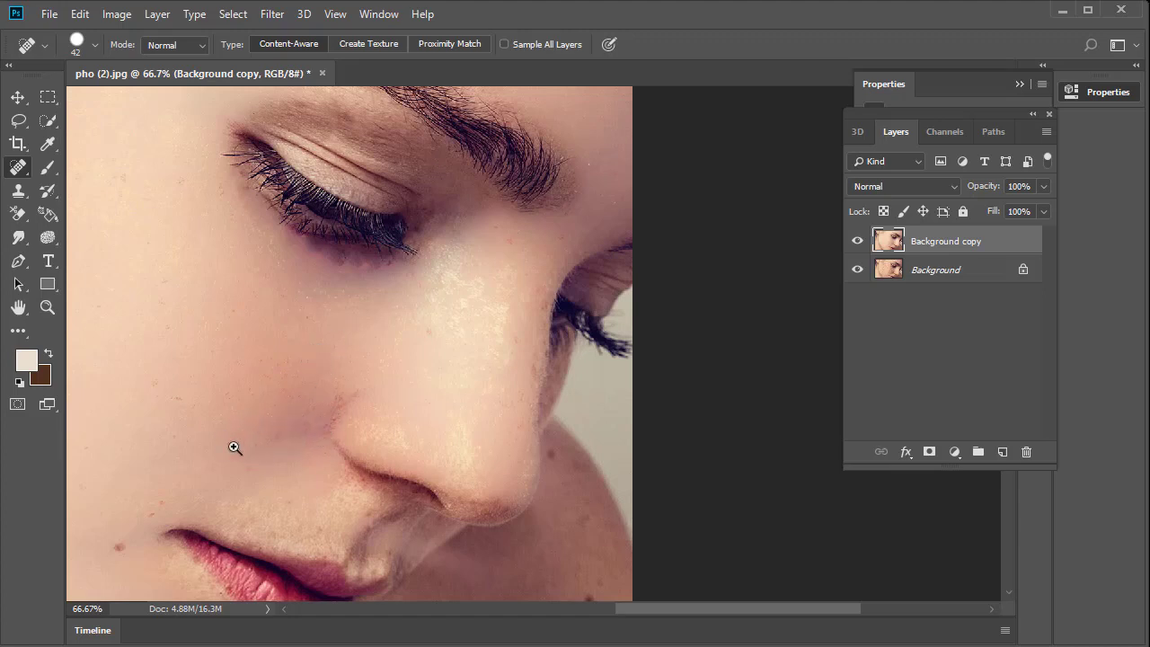
Step: Heal the small dark spot on the lower cheek and the mole beside the corner of the mouth
{"action": "left_click_drag", "start_coordinate": [229, 450], "coordinate": [359, 308]}
{"action": "left_click_drag", "start_coordinate": [249, 377], "coordinate": [334, 375]}
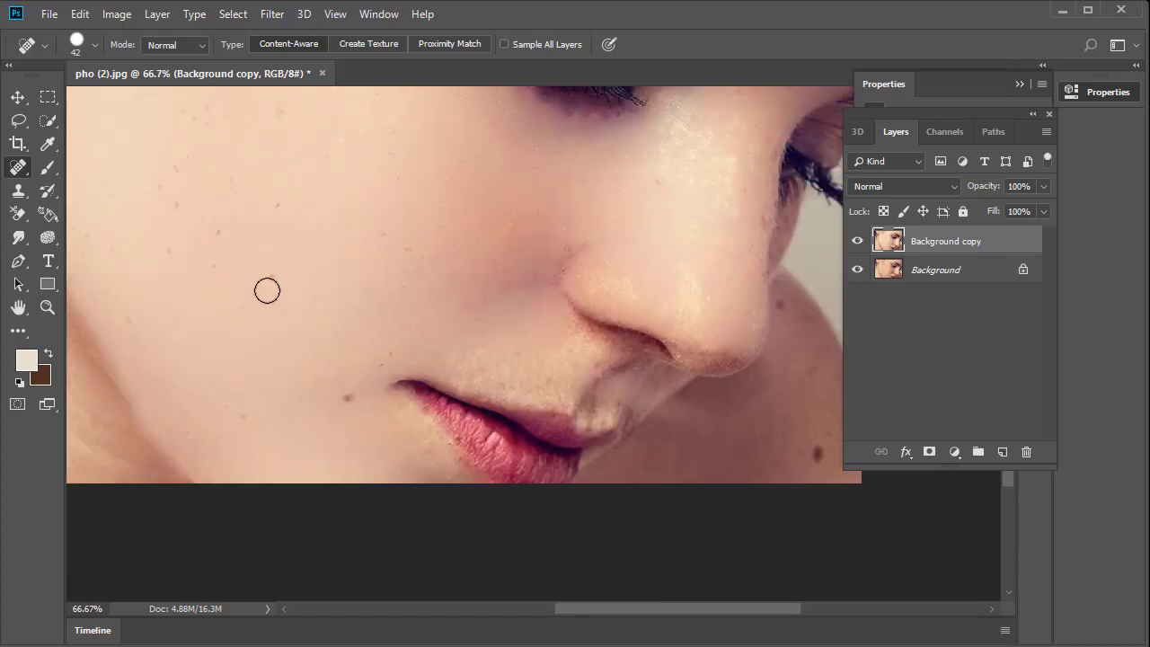
{"action": "left_click", "coordinate": [268, 277]}
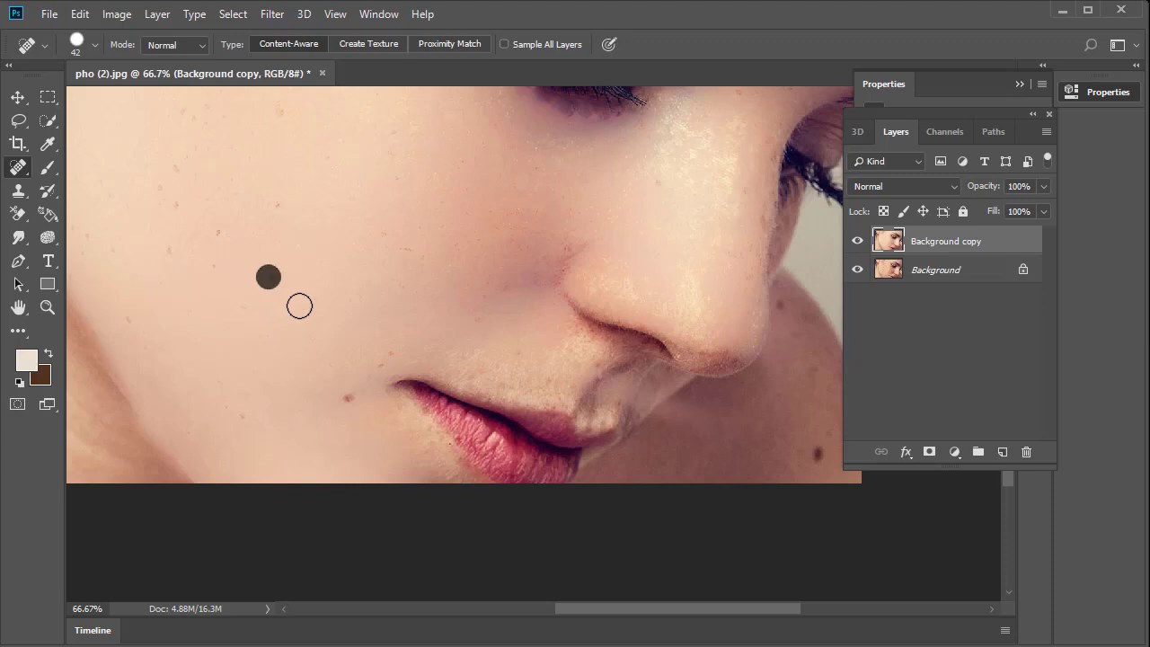
{"action": "left_click", "coordinate": [354, 407]}
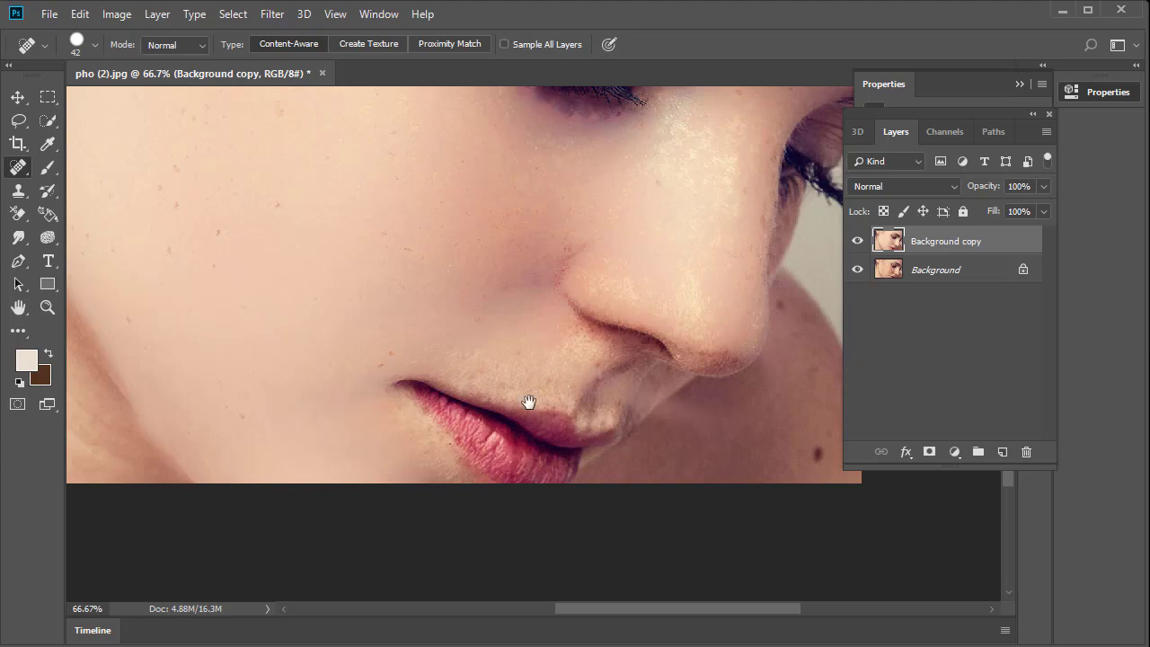
Step: Heal the two dark moles on the shoulder behind the nose and chin
{"action": "left_click_drag", "start_coordinate": [542, 380], "coordinate": [319, 339]}
{"action": "left_click", "coordinate": [564, 409]}
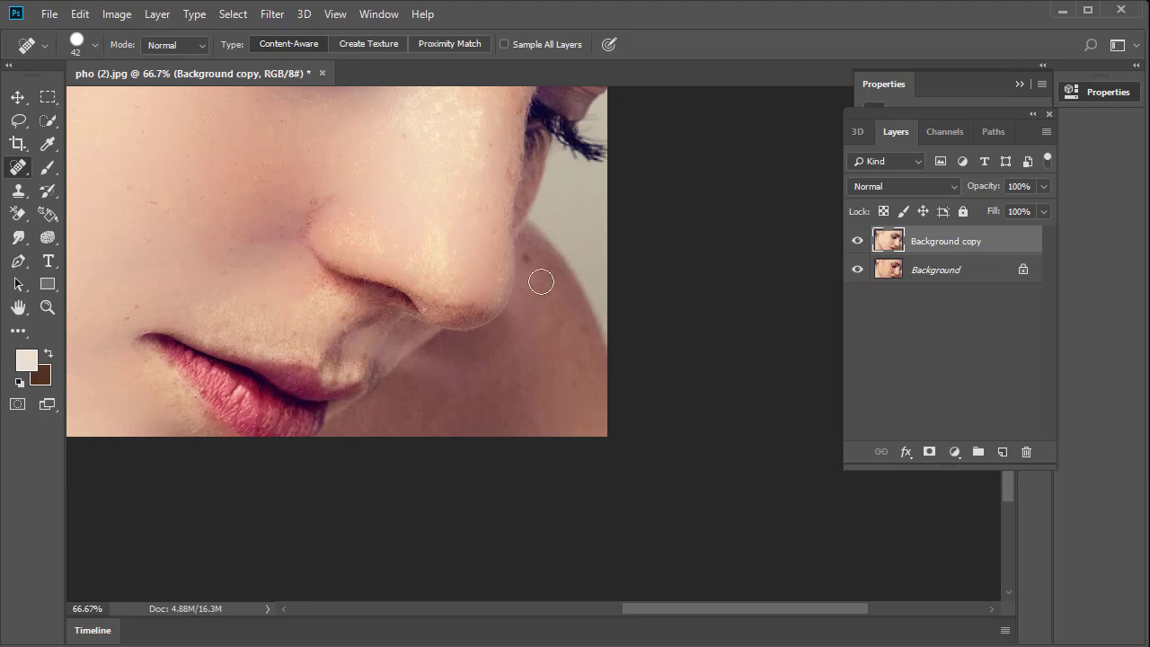
{"action": "left_click", "coordinate": [532, 253]}
Step: Compare the retouched portrait with the original by hiding the Background copy layer and showing it again
{"action": "left_click", "coordinate": [858, 242]}
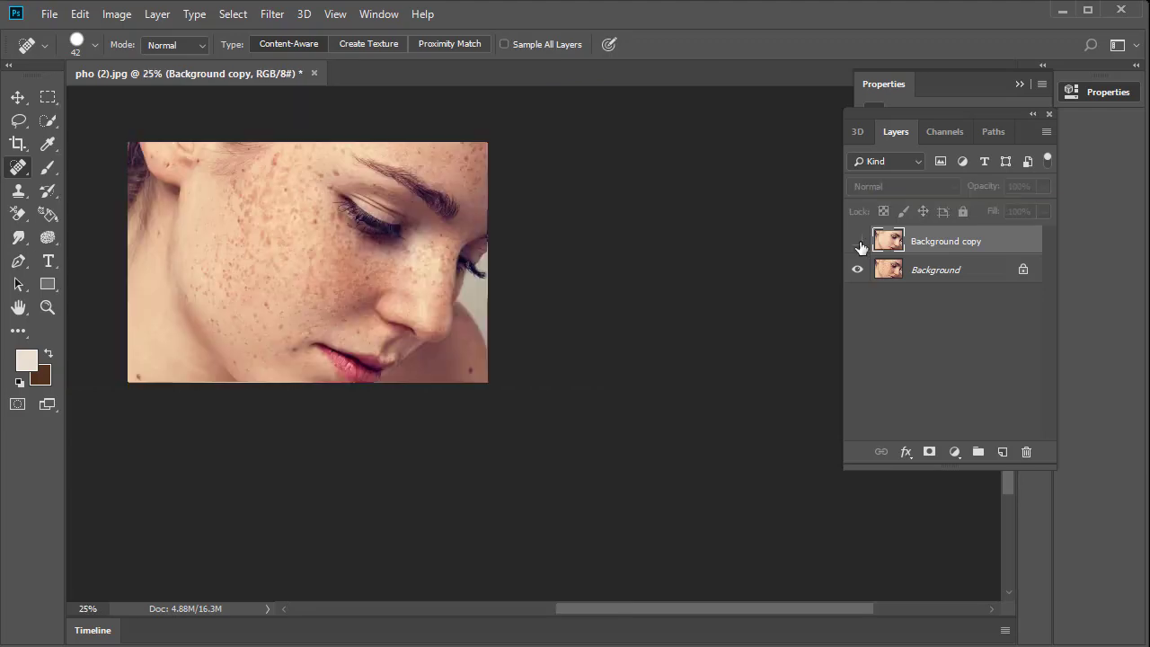
{"action": "left_click", "coordinate": [859, 242]}
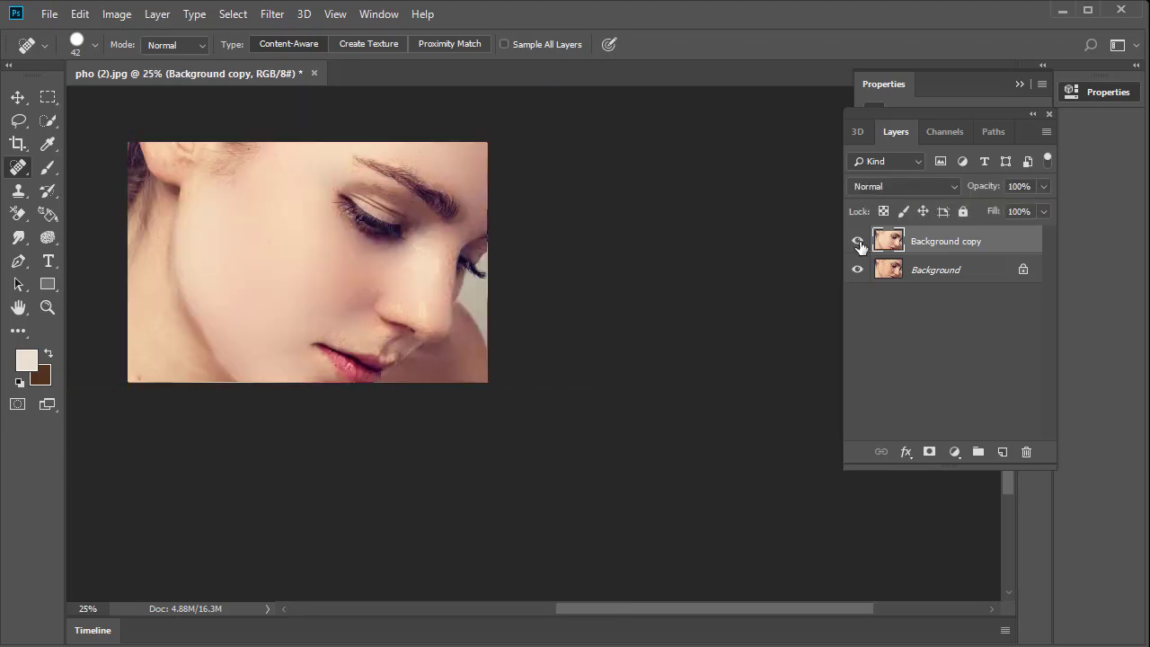